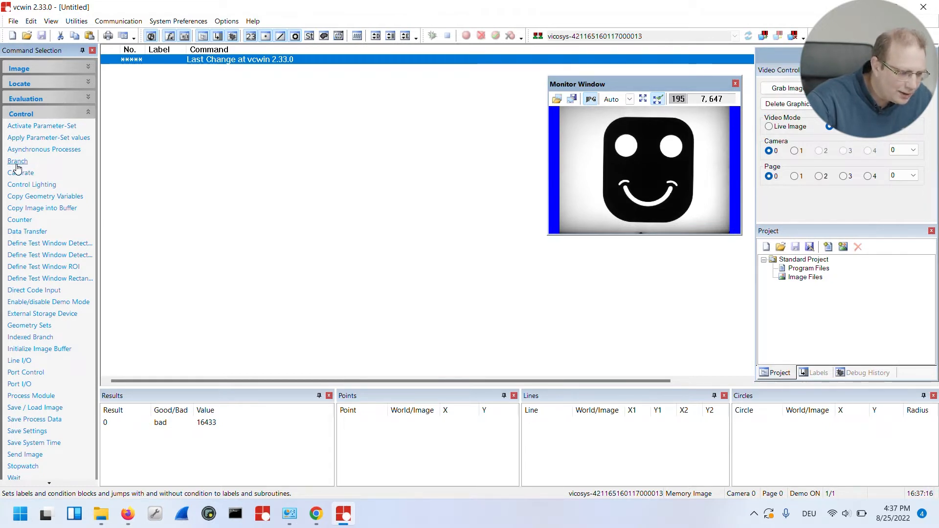
Step: Add a Branch command that sets a label named "start" at the beginning of the program
{"action": "double_click", "coordinate": [20, 163]}
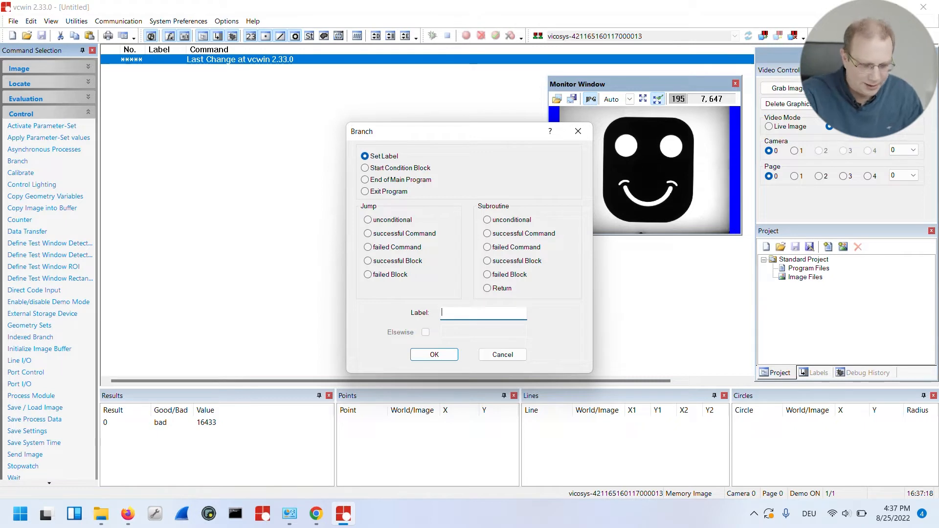
{"action": "type", "text": "start"}
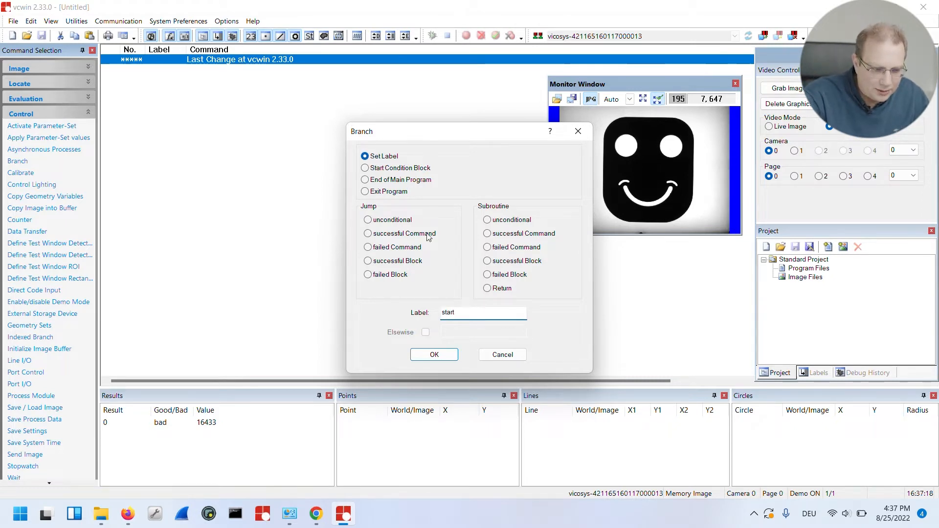
{"action": "left_click", "coordinate": [410, 223]}
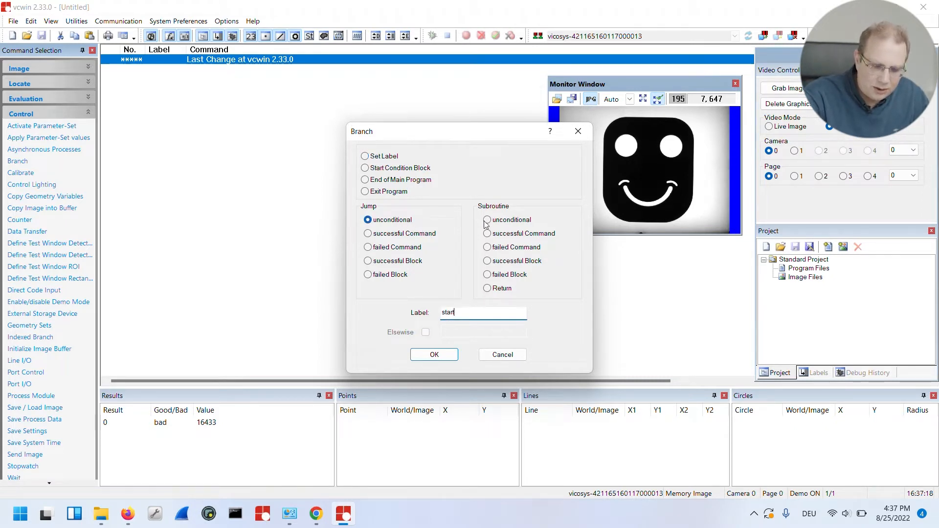
{"action": "left_click", "coordinate": [504, 226]}
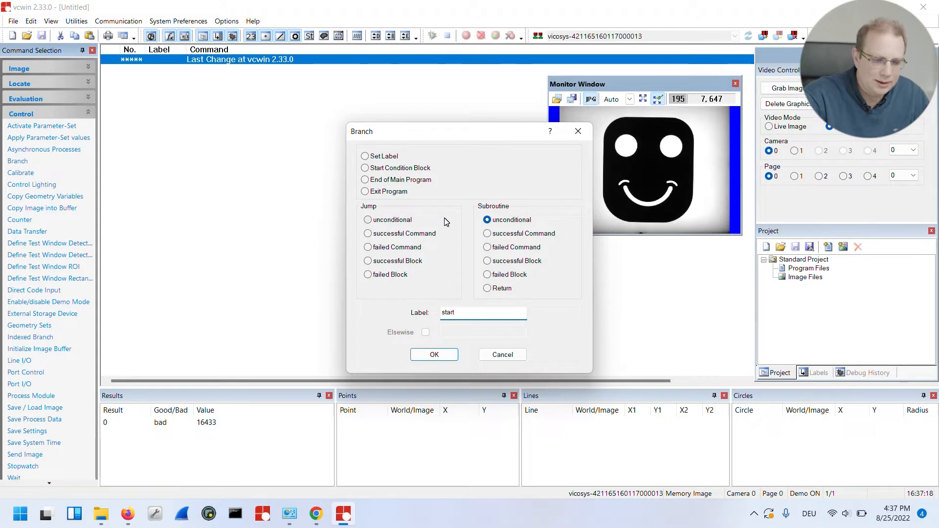
{"action": "left_click", "coordinate": [511, 289]}
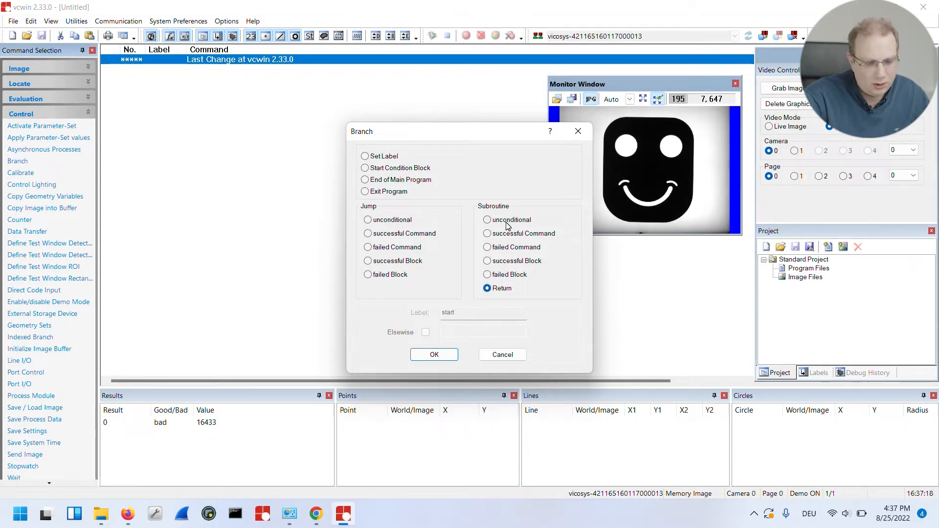
{"action": "left_click", "coordinate": [394, 159]}
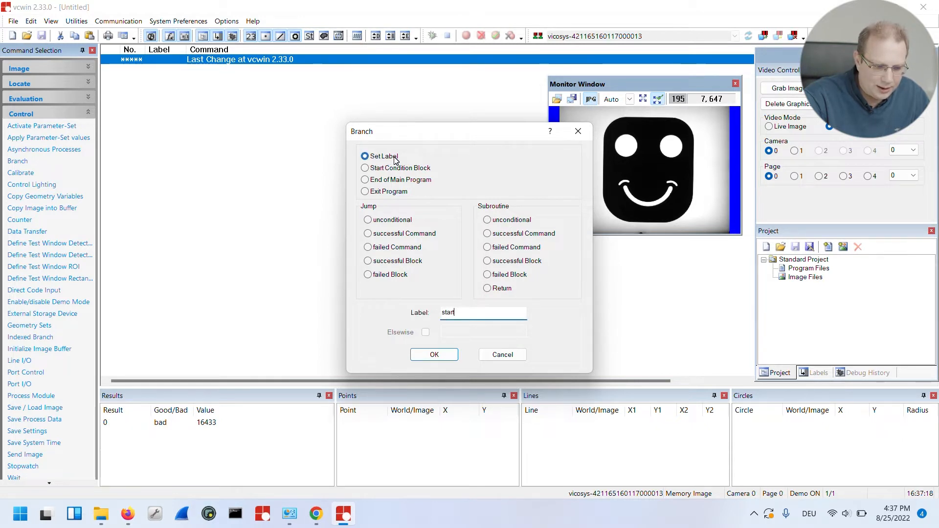
{"action": "left_click", "coordinate": [434, 356]}
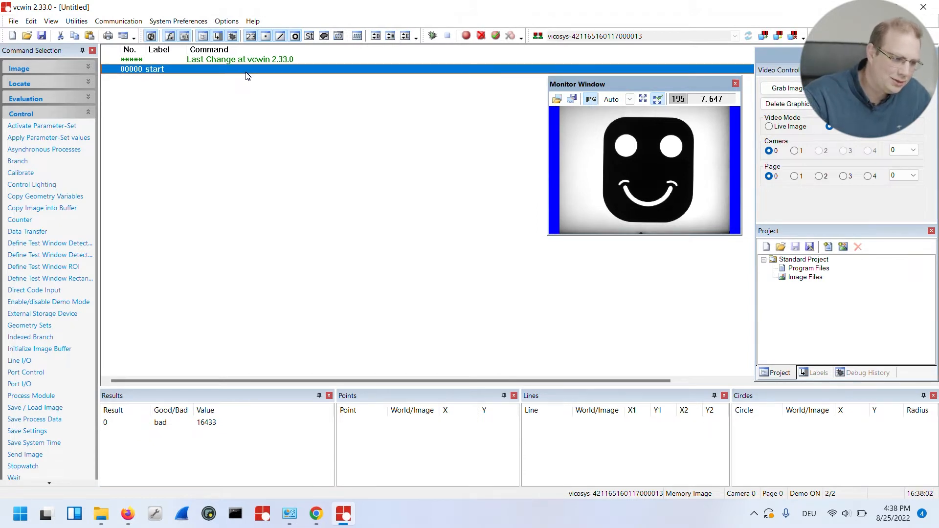
Step: Duplicate the start label line and change the copy into an unconditional jump to label "start"
{"action": "type", "text": "start"}
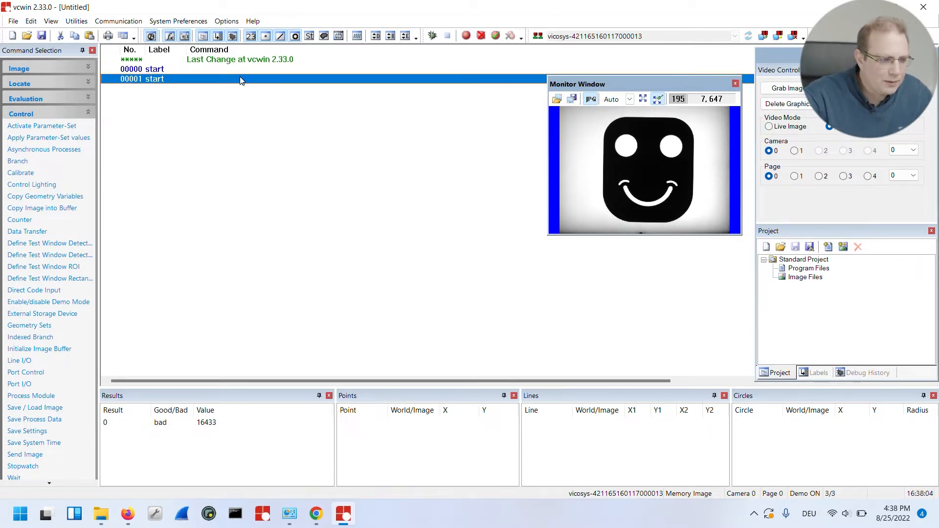
{"action": "double_click", "coordinate": [240, 81]}
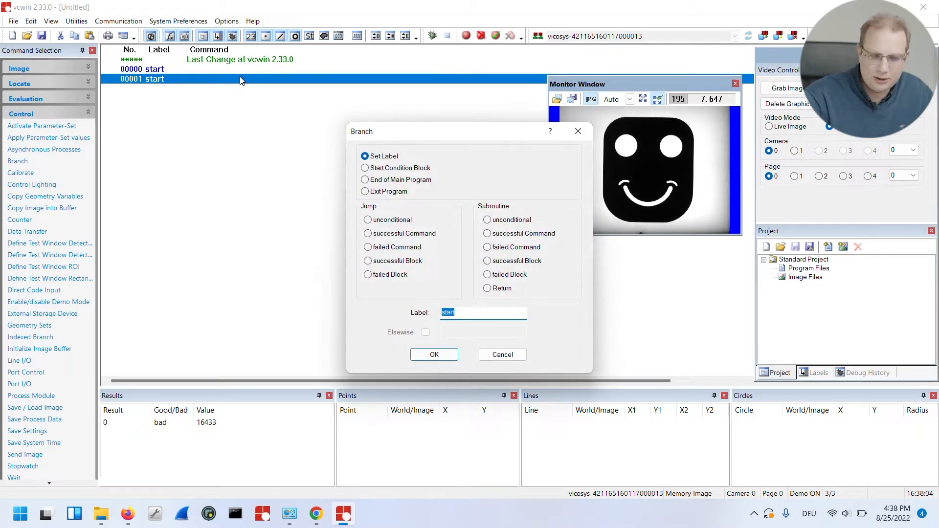
{"action": "left_click", "coordinate": [502, 354]}
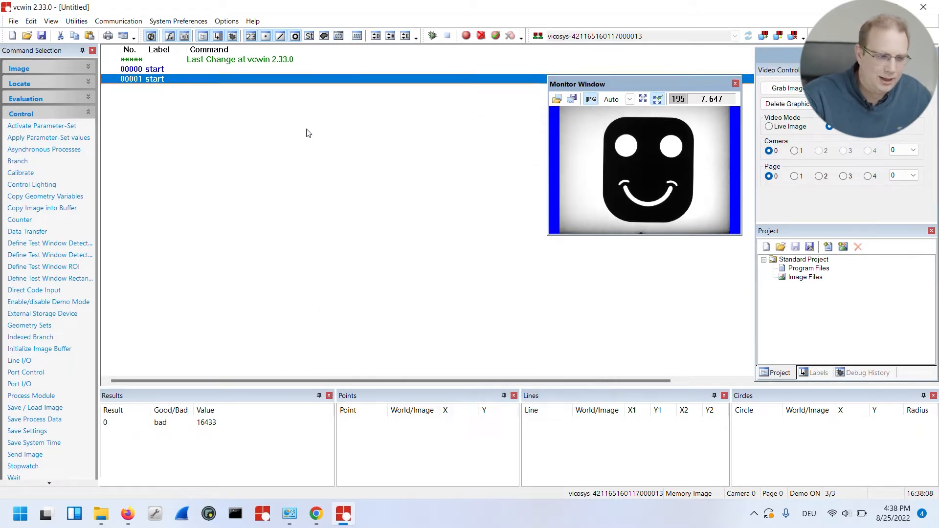
{"action": "double_click", "coordinate": [284, 80]}
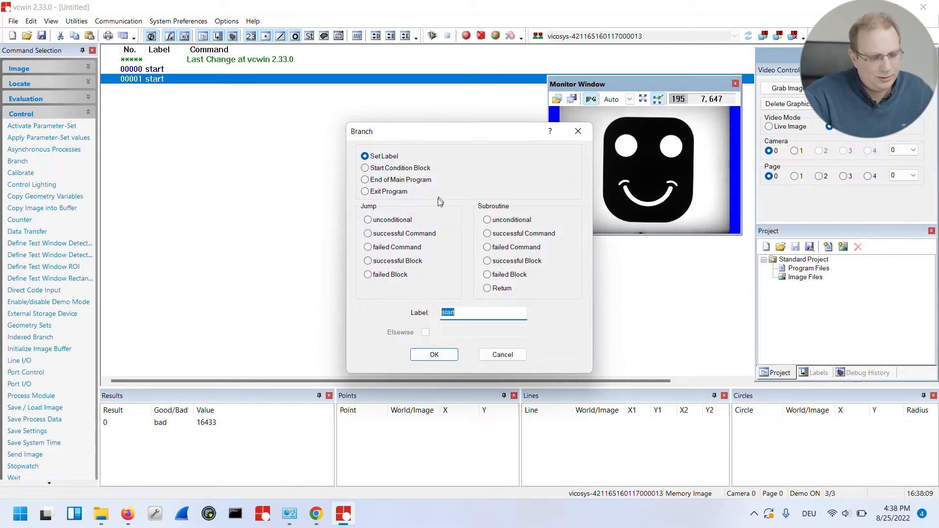
{"action": "left_click", "coordinate": [398, 221]}
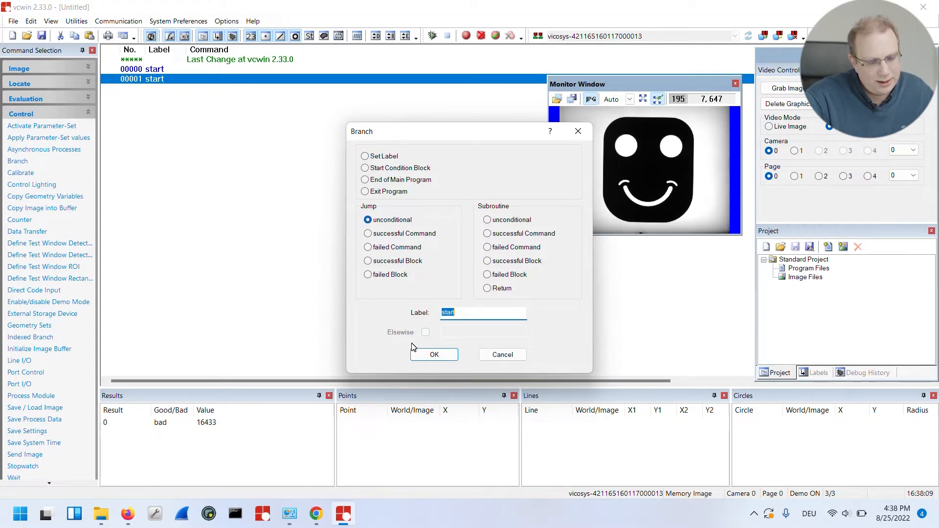
{"action": "left_click", "coordinate": [434, 357]}
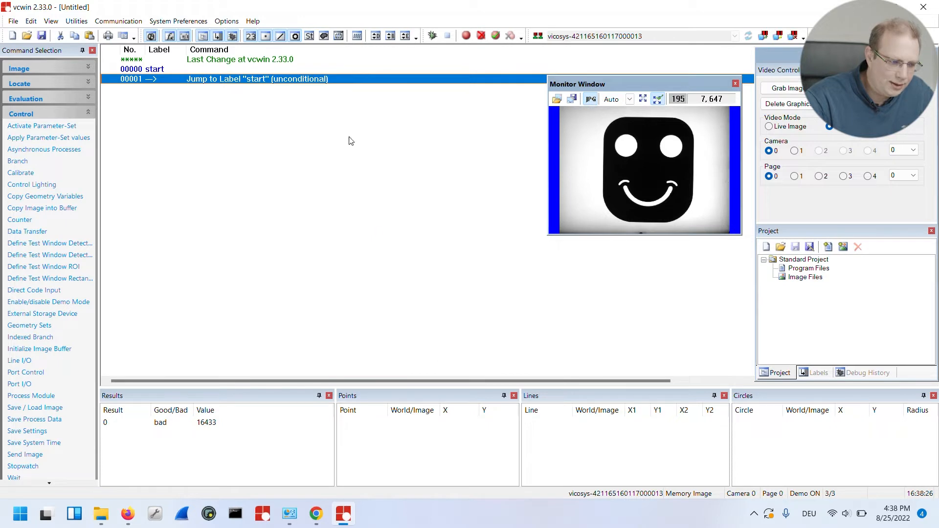
Step: Insert a Grab Image command for camera 0 in Default mode directly after the start label
{"action": "left_click", "coordinate": [328, 68]}
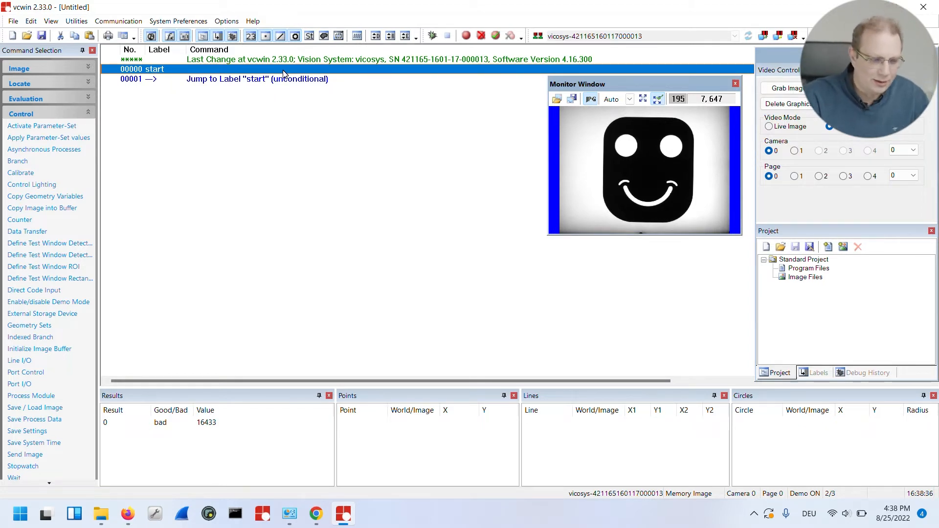
{"action": "left_click", "coordinate": [81, 115]}
{"action": "left_click", "coordinate": [85, 70]}
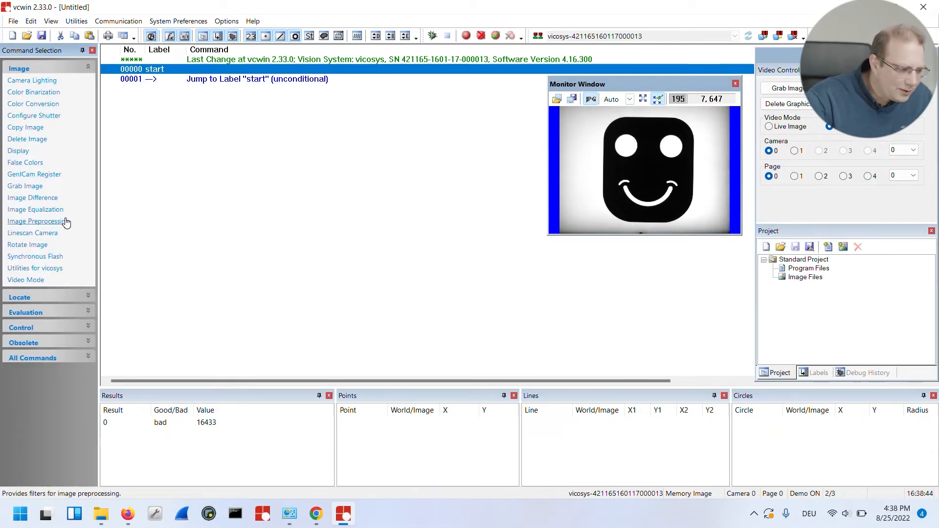
{"action": "double_click", "coordinate": [40, 188]}
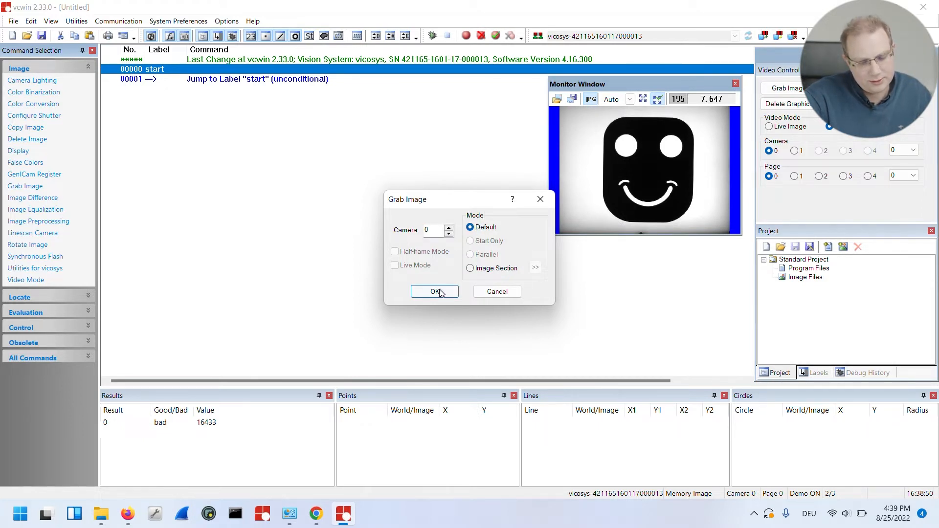
{"action": "left_click", "coordinate": [493, 270]}
{"action": "left_click", "coordinate": [470, 227]}
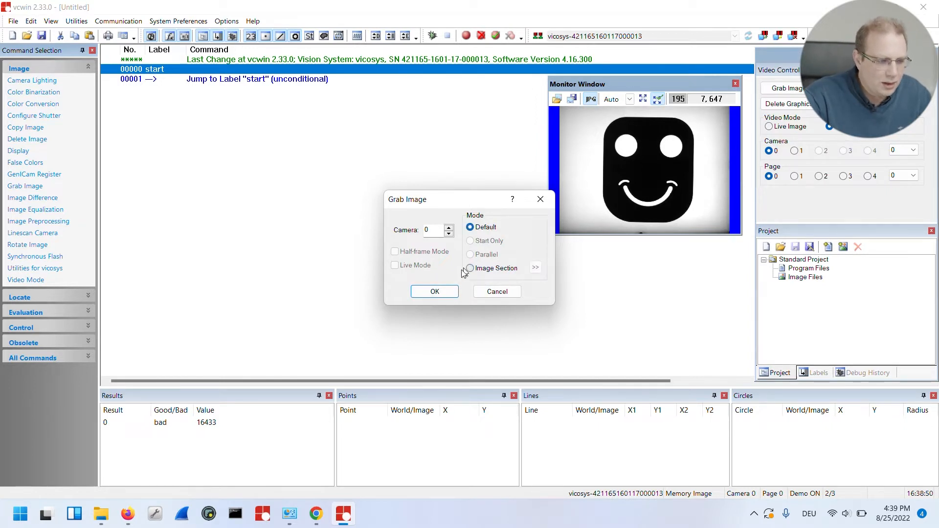
{"action": "left_click", "coordinate": [437, 292]}
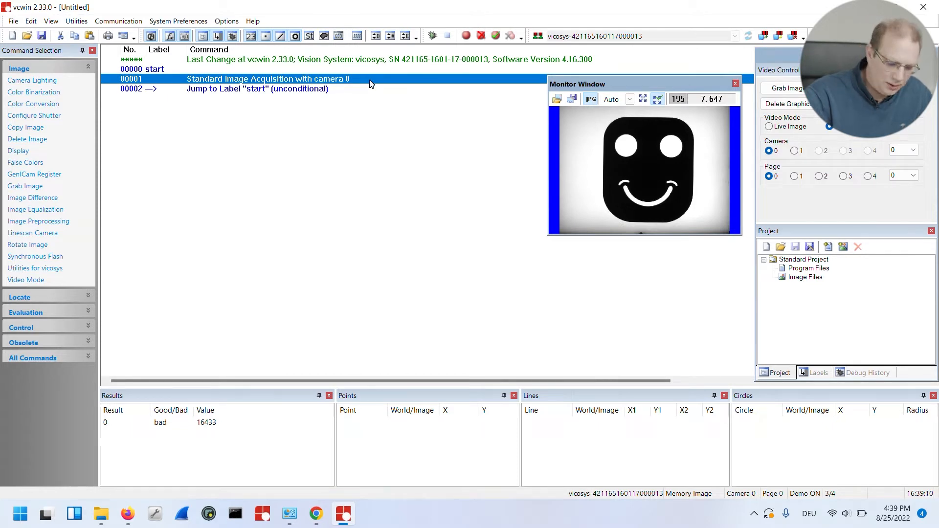
Step: Test the program loop by single-stepping repeatedly through the image acquisition and the jump to start
{"action": "left_click", "coordinate": [340, 70]}
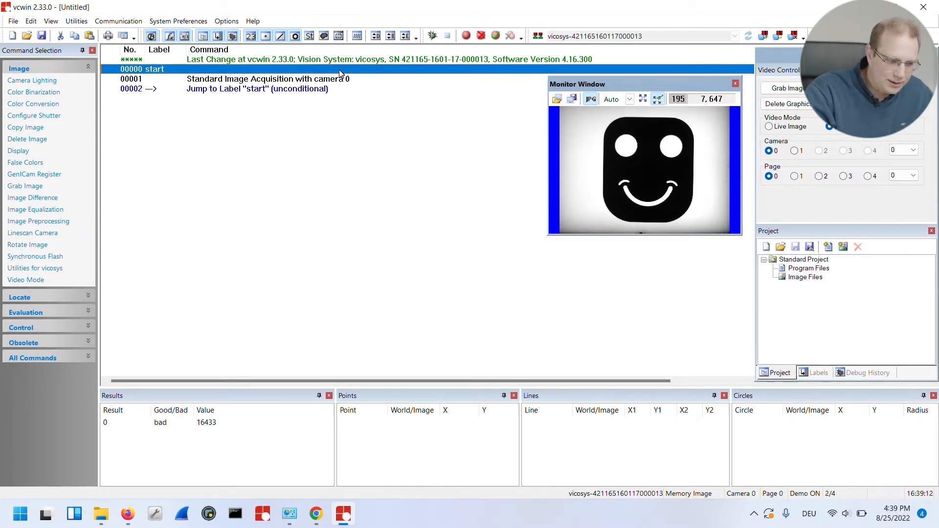
{"action": "key", "text": "Down"}
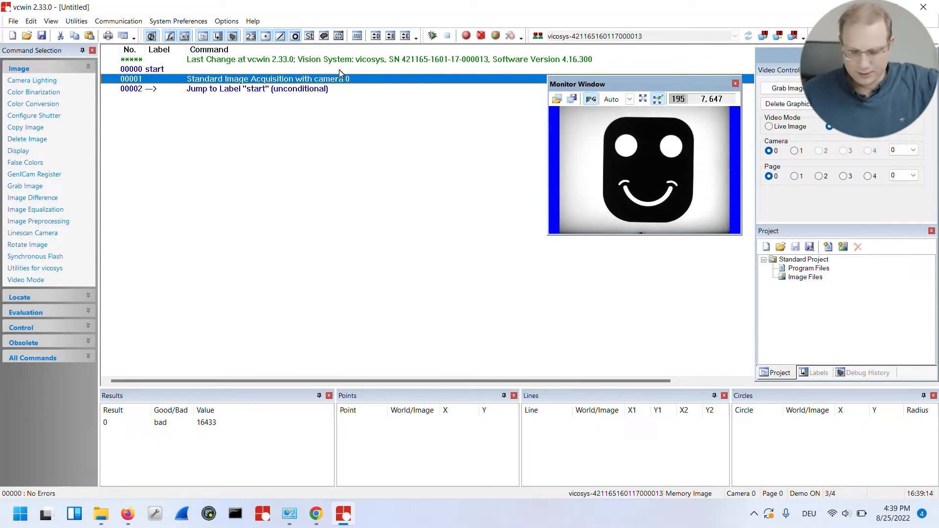
{"action": "key", "text": "F10"}
{"action": "key", "text": "F10"}
{"action": "key", "text": "F10"}
{"action": "key", "text": "F10"}
{"action": "key", "text": "F10"}
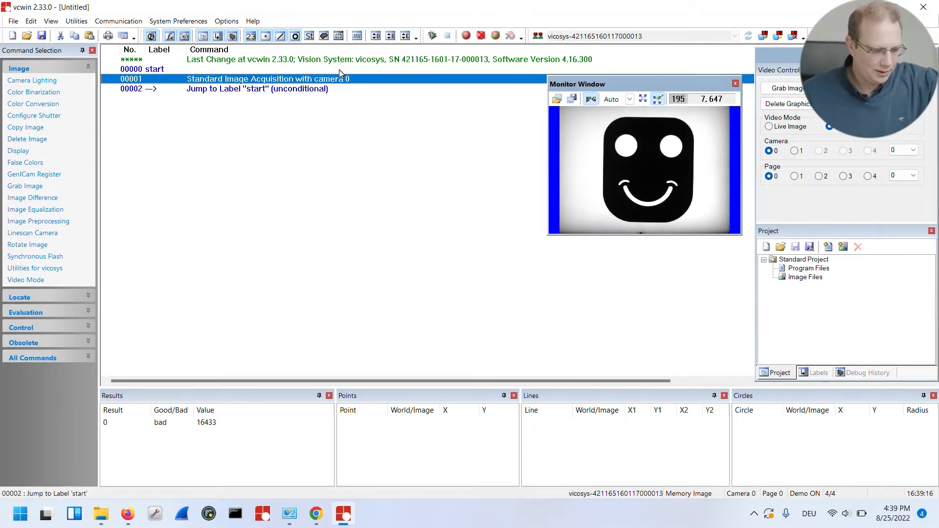
{"action": "key", "text": "F10"}
{"action": "key", "text": "F10"}
{"action": "key", "text": "F10"}
{"action": "key", "text": "F10"}
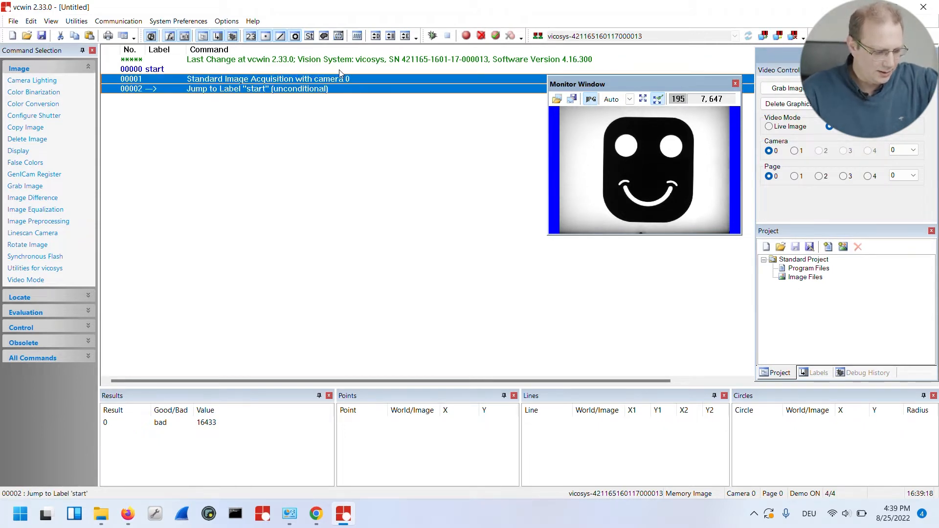
{"action": "key", "text": "F10"}
{"action": "key", "text": "F10"}
{"action": "key", "text": "F10"}
{"action": "key", "text": "F10"}
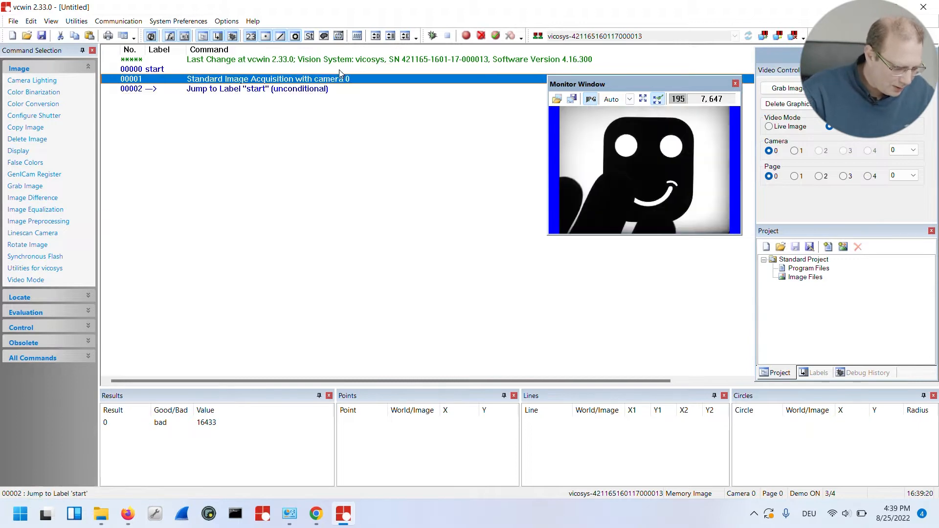
{"action": "key", "text": "F10"}
{"action": "key", "text": "F10"}
{"action": "key", "text": "F10"}
{"action": "key", "text": "F10"}
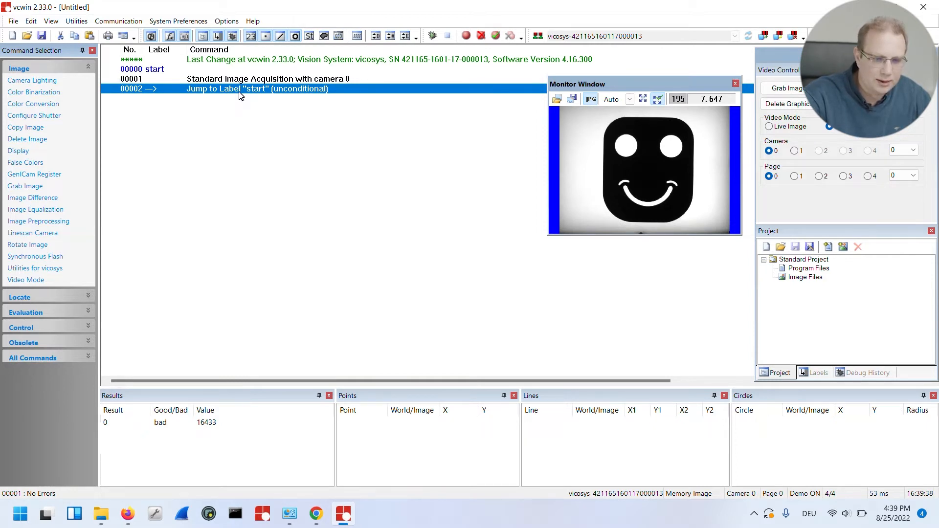
{"action": "left_click", "coordinate": [764, 89]}
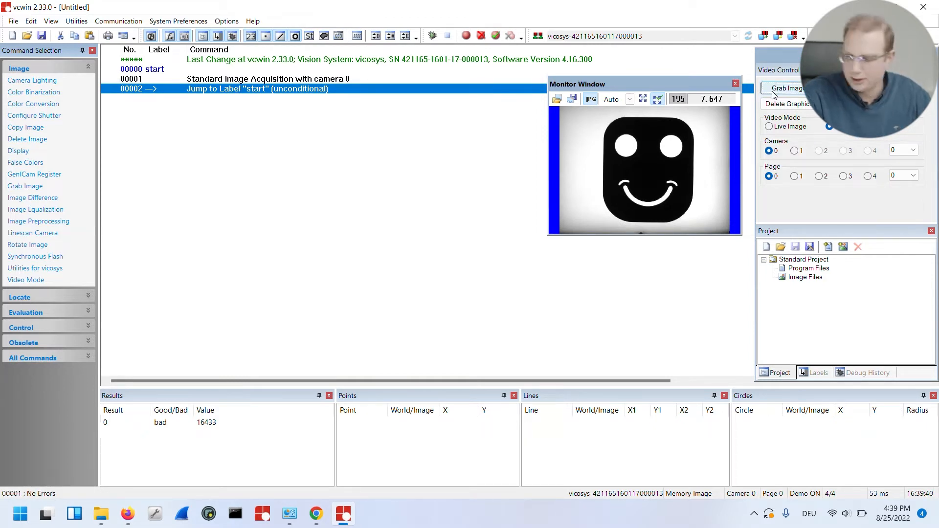
{"action": "left_click", "coordinate": [294, 89]}
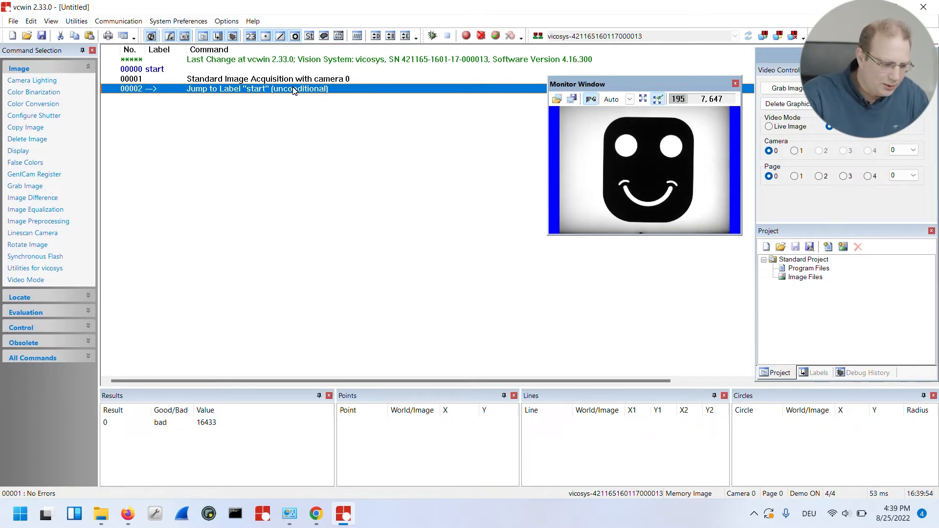
Step: Start a Count Pixels command after the image acquisition line, show its teach-in region, and move the dialog clear of the camera image
{"action": "left_click", "coordinate": [90, 70]}
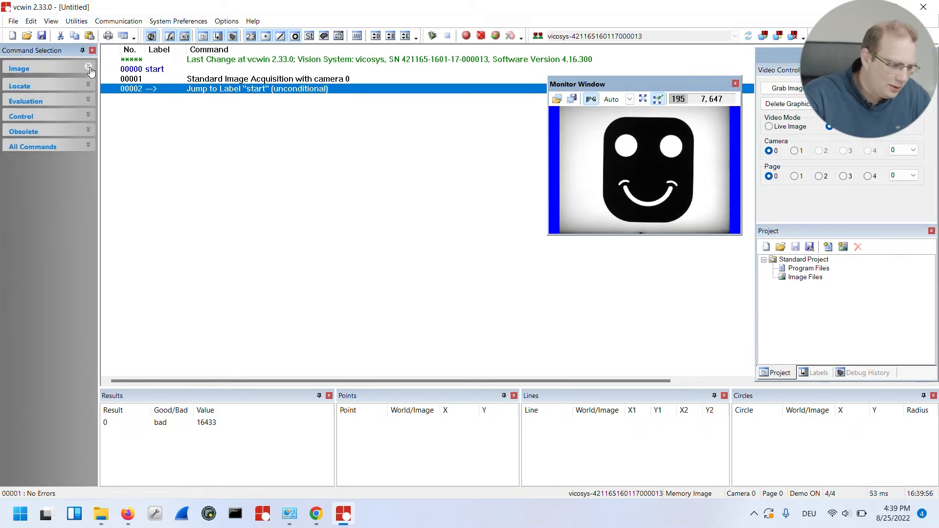
{"action": "left_click", "coordinate": [169, 79]}
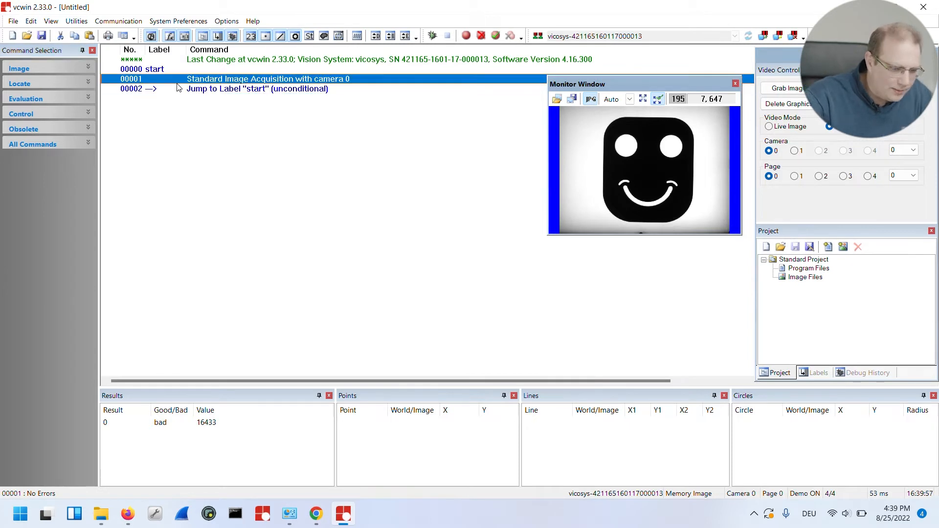
{"action": "left_click", "coordinate": [90, 84]}
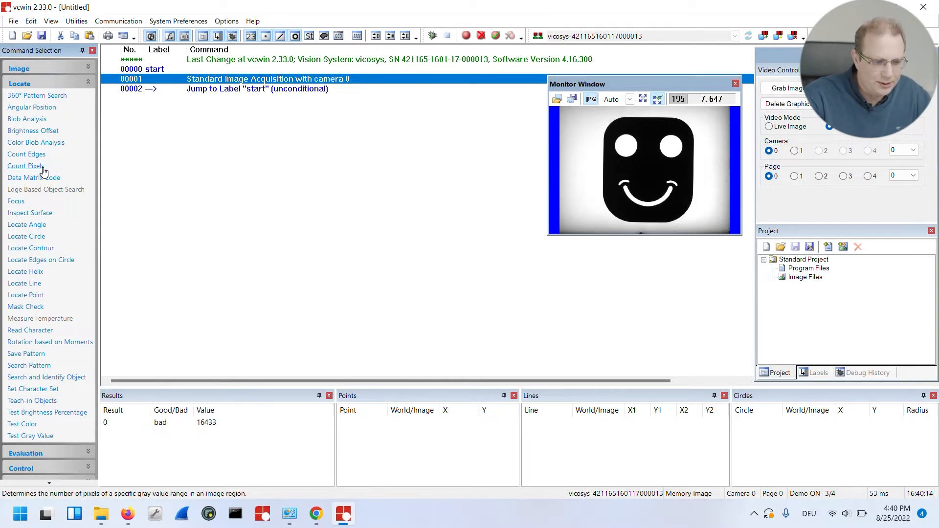
{"action": "double_click", "coordinate": [26, 166]}
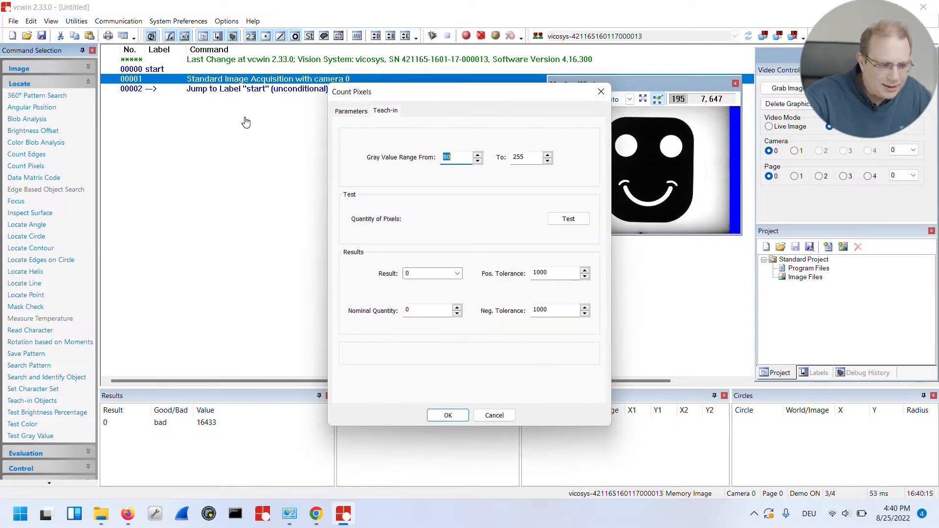
{"action": "left_click", "coordinate": [397, 115]}
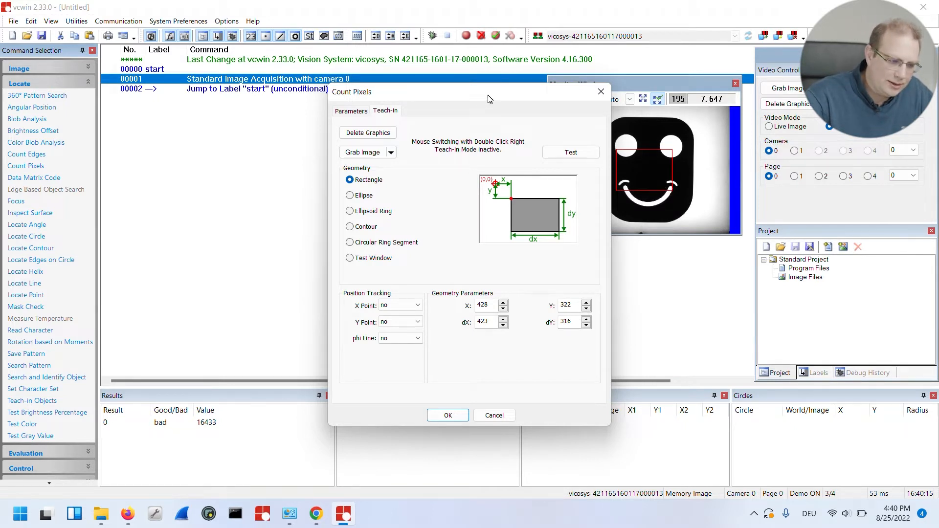
{"action": "left_click_drag", "start_coordinate": [487, 96], "coordinate": [355, 94]}
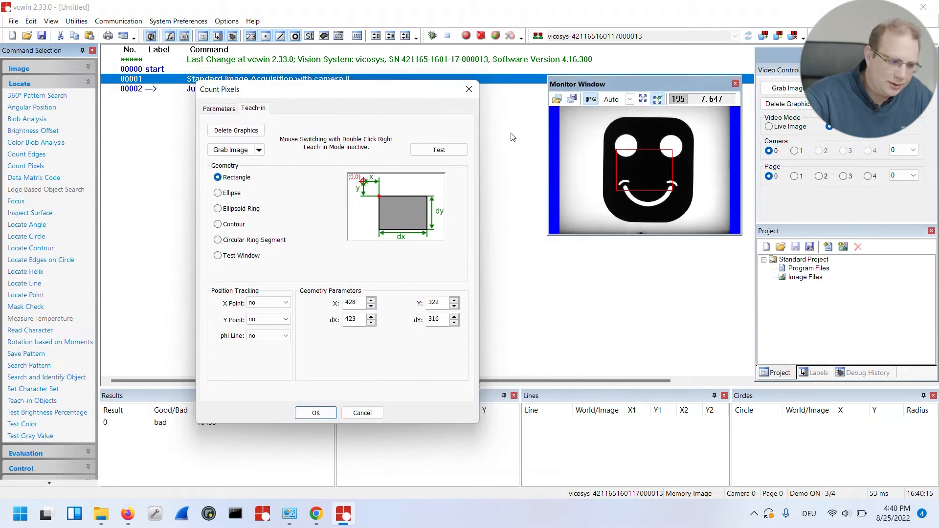
Step: Review both gray value range limits in the Count Pixels parameters and run a test count on the current rectangle
{"action": "left_click", "coordinate": [226, 111]}
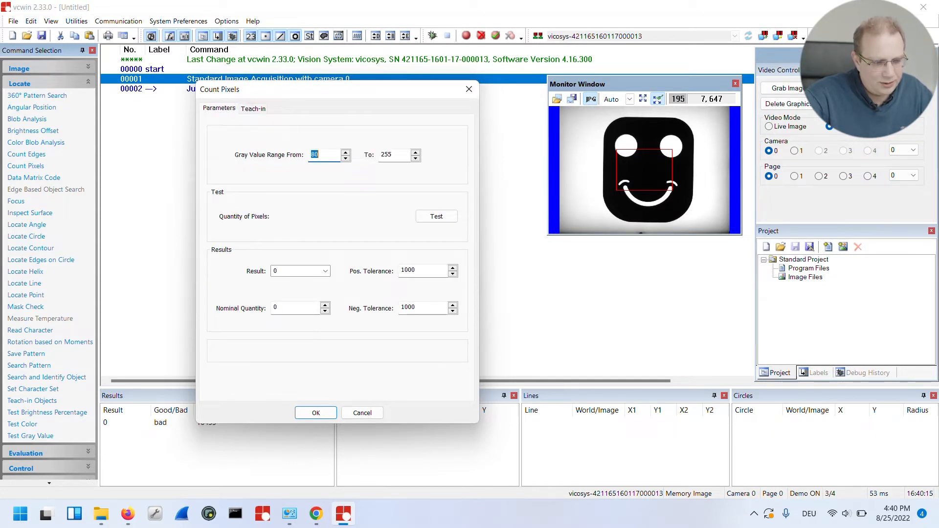
{"action": "left_click", "coordinate": [391, 155]}
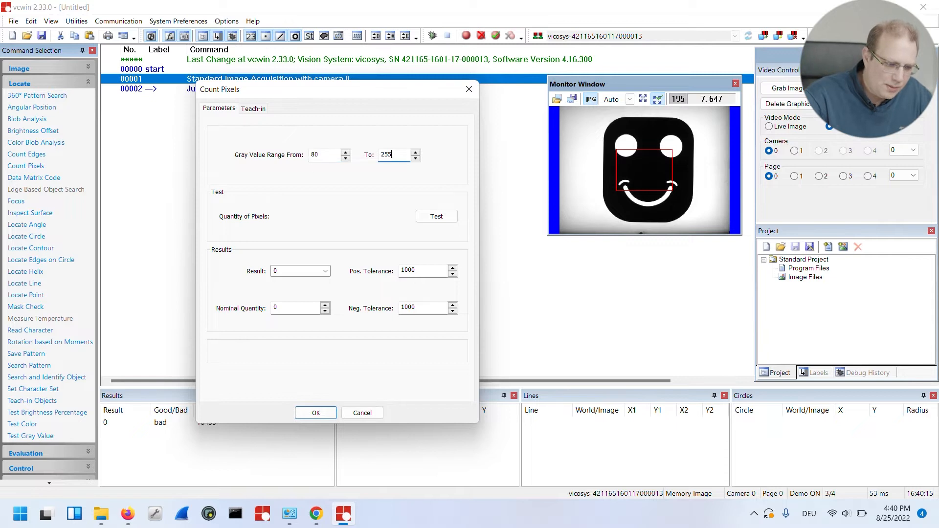
{"action": "key", "text": "shift+Tab"}
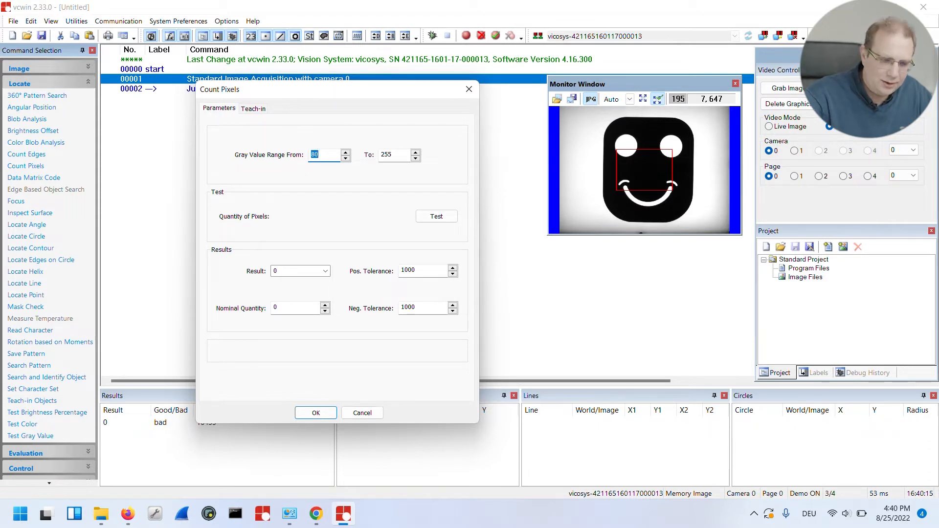
{"action": "left_click", "coordinate": [393, 155]}
{"action": "left_click", "coordinate": [320, 155]}
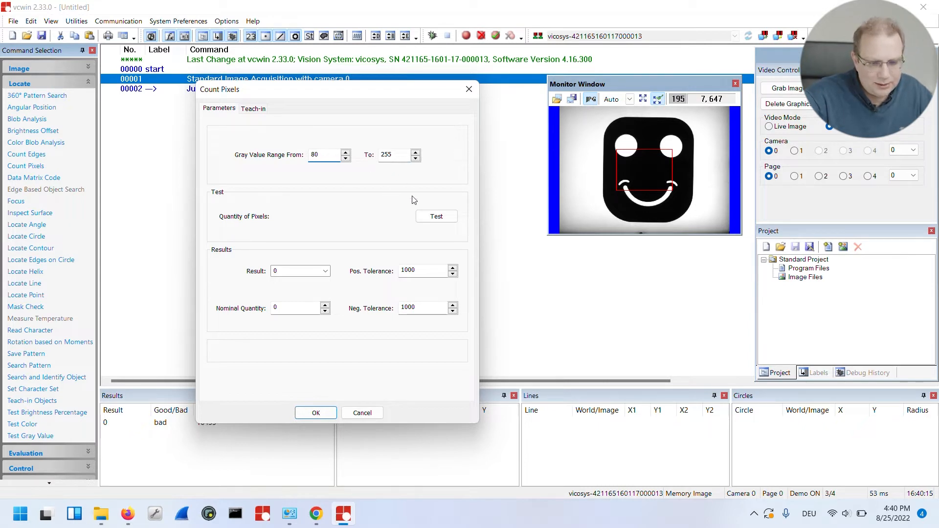
{"action": "left_click", "coordinate": [430, 215]}
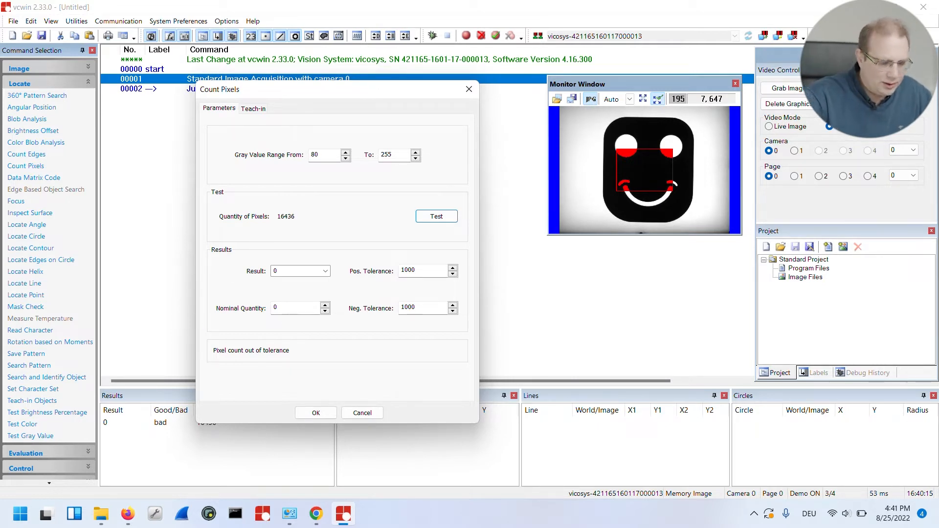
Step: Set the nominal quantity of the pixel count to 16000 and test the count against the tolerances
{"action": "double_click", "coordinate": [276, 308]}
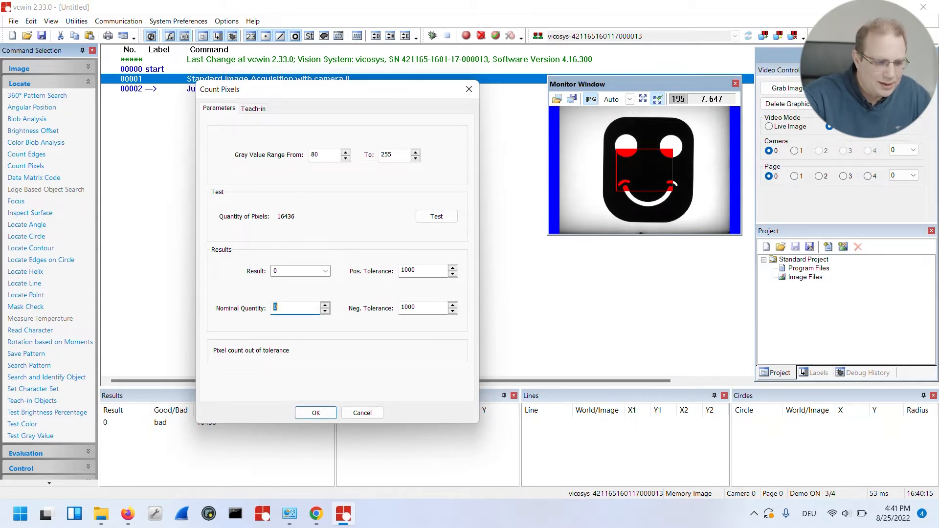
{"action": "key", "text": "shift+Tab"}
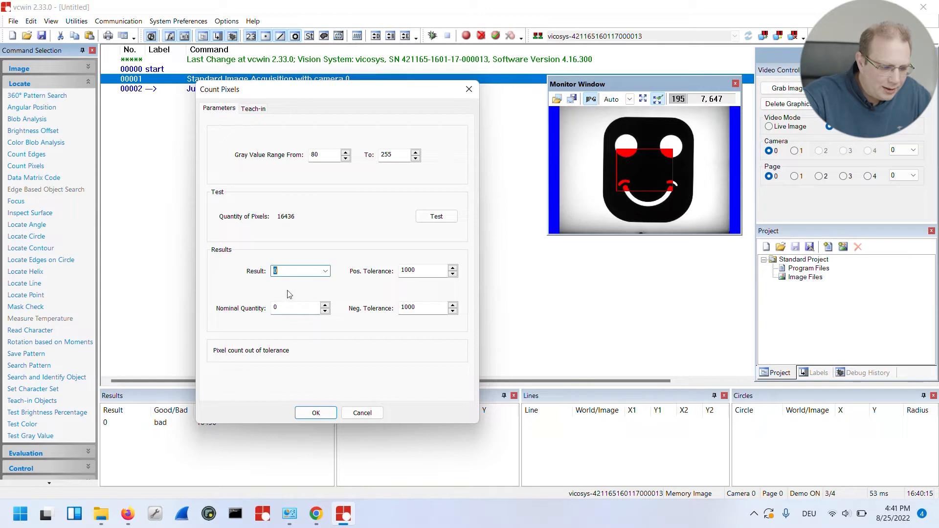
{"action": "key", "text": "Tab"}
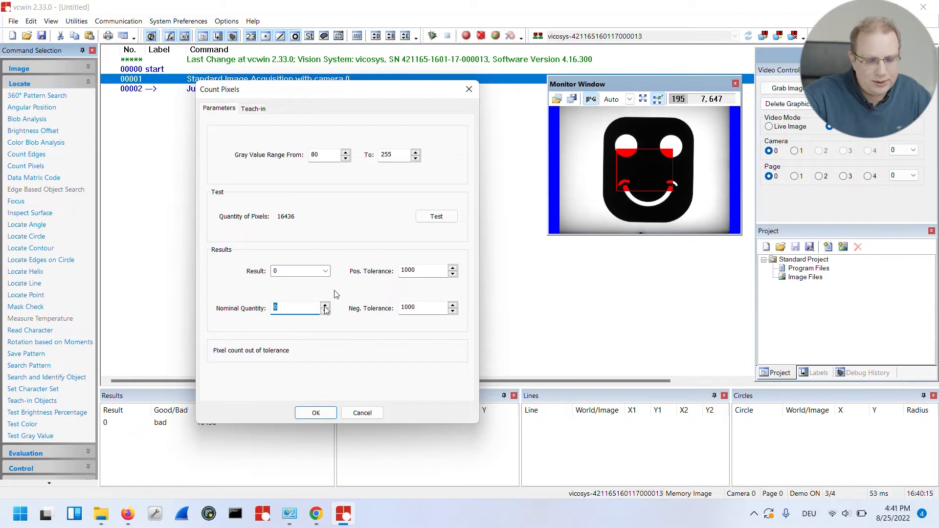
{"action": "double_click", "coordinate": [275, 308]}
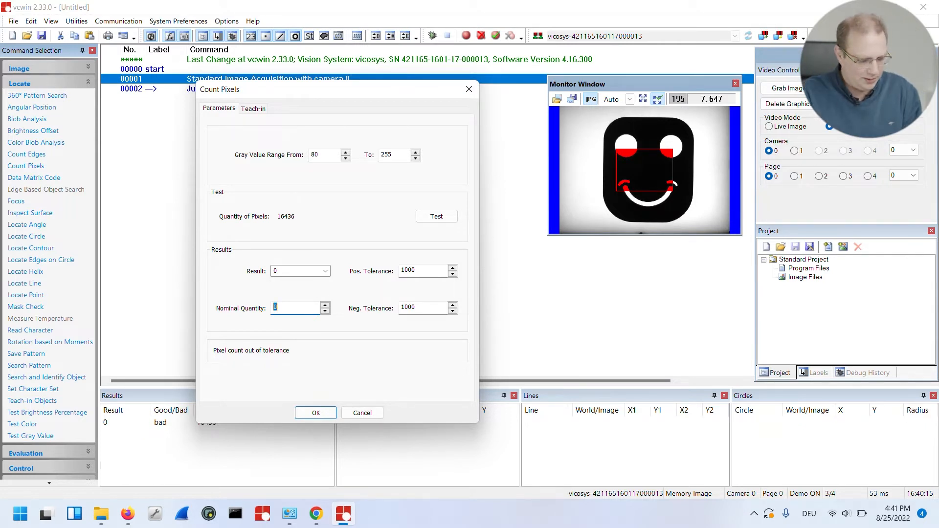
{"action": "type", "text": "16"}
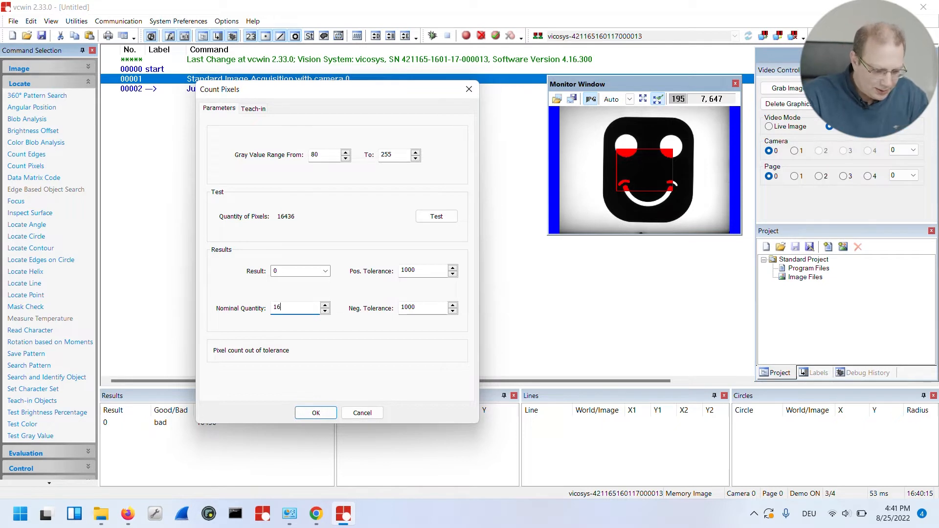
{"action": "type", "text": "000"}
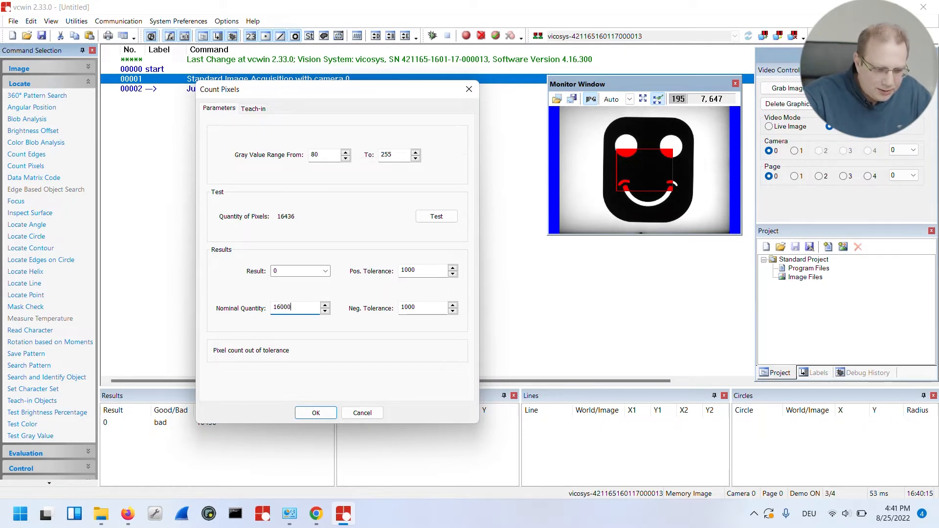
{"action": "left_click", "coordinate": [443, 223]}
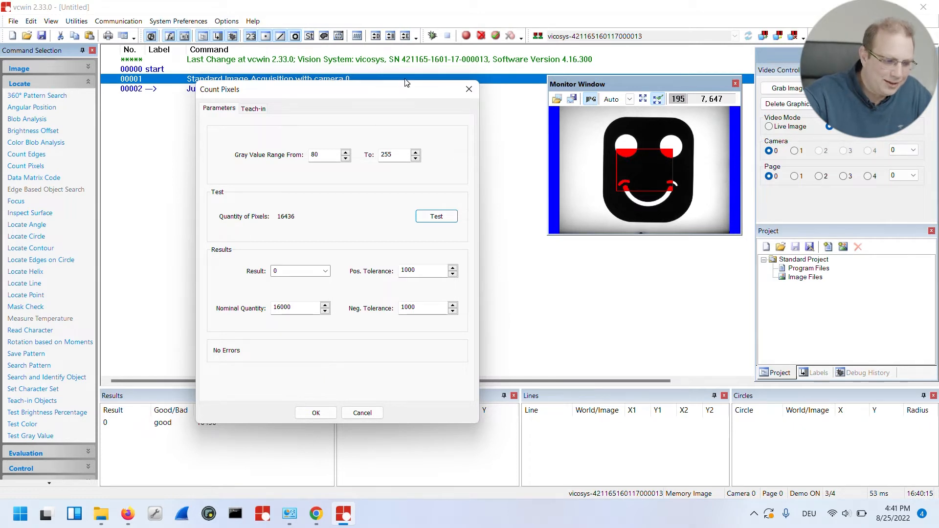
Step: Try the Ellipse and Ellipsoid Ring shapes for the teach-in region and return to Rectangle
{"action": "left_click", "coordinate": [258, 109]}
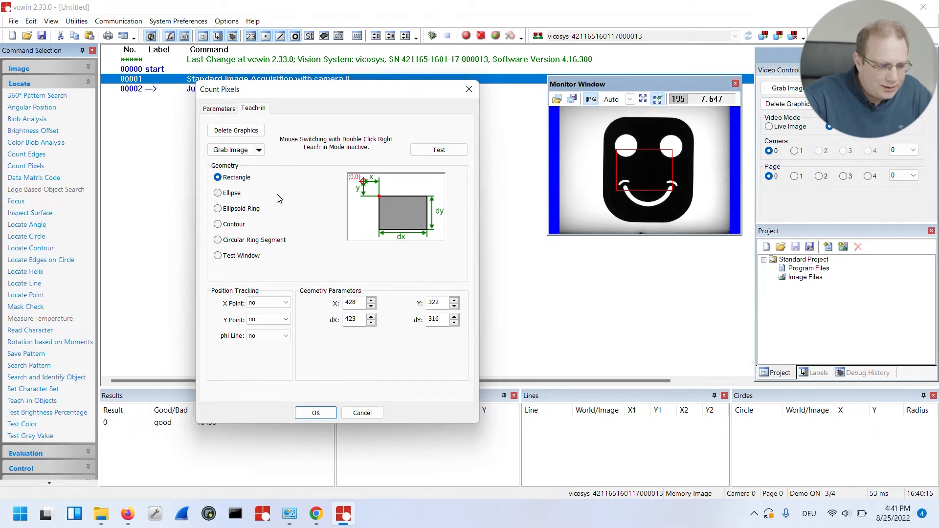
{"action": "left_click", "coordinate": [234, 196]}
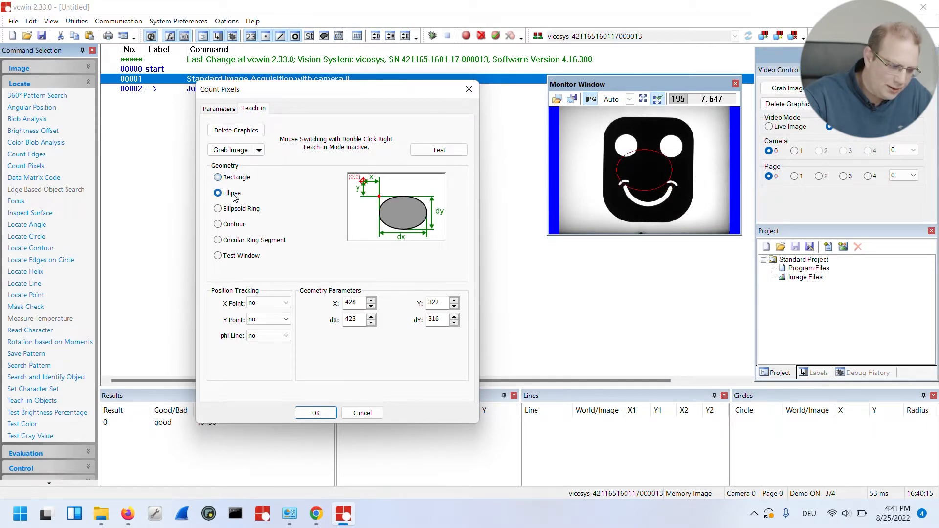
{"action": "left_click", "coordinate": [231, 210]}
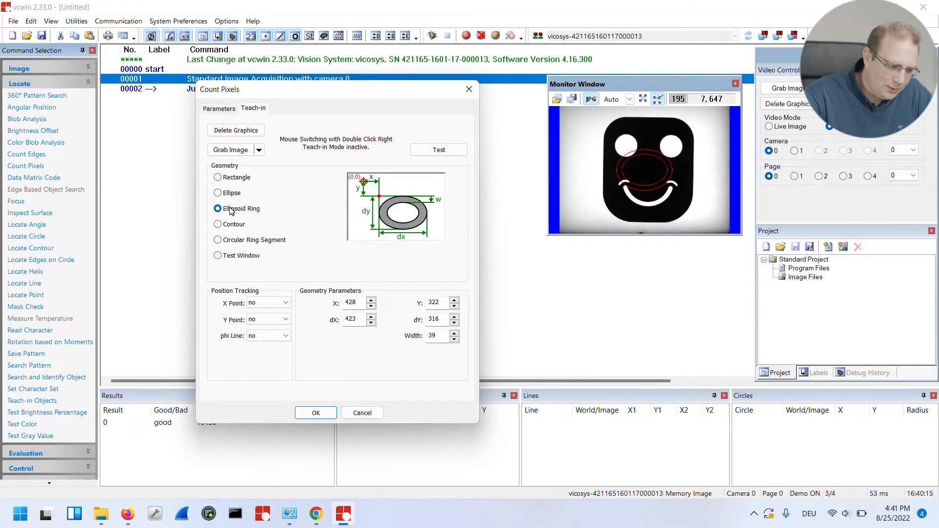
{"action": "left_click", "coordinate": [236, 177]}
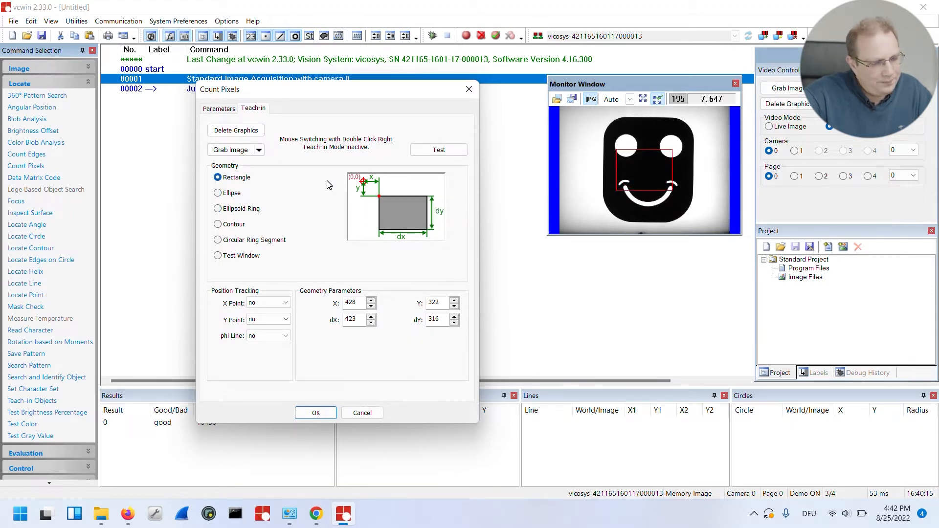
Step: Examine the options available for tracking the region's X and Y position
{"action": "left_click", "coordinate": [282, 305]}
{"action": "left_click", "coordinate": [280, 302]}
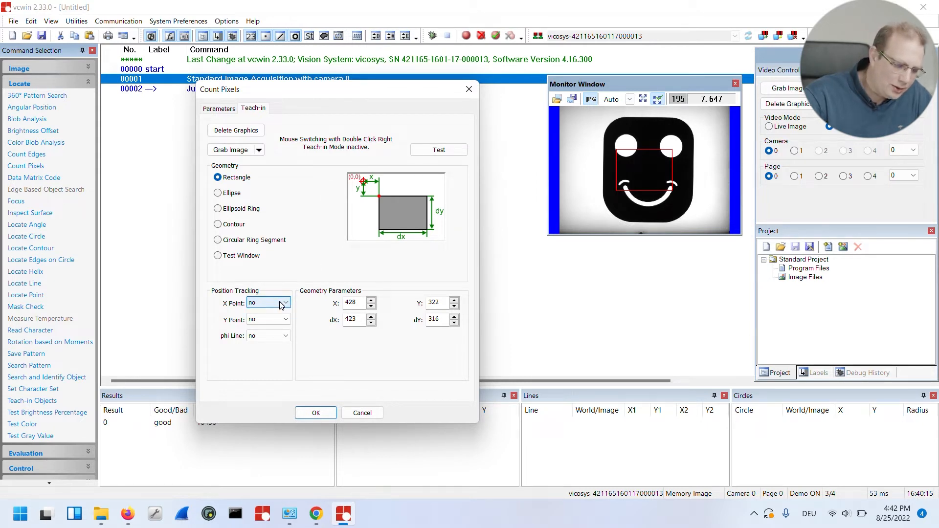
{"action": "left_click", "coordinate": [275, 317]}
{"action": "left_click", "coordinate": [274, 317]}
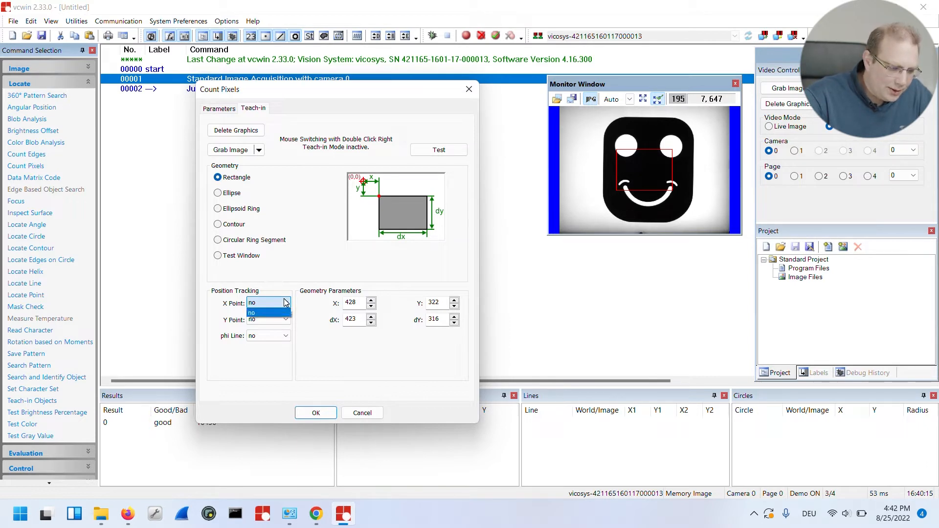
{"action": "left_click", "coordinate": [282, 320]}
{"action": "left_click", "coordinate": [281, 325]}
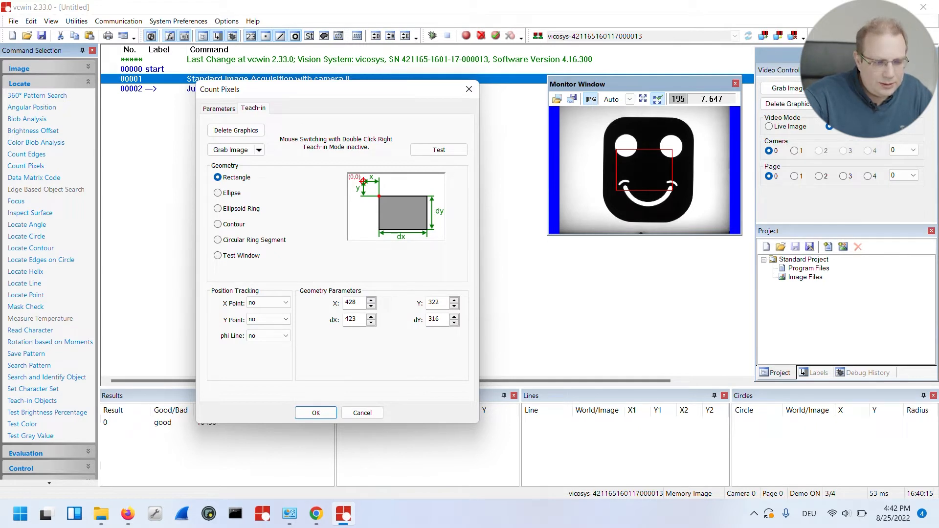
Step: Move and enlarge the teach-in rectangle to enclose the whole smiley part, starting at about X 155, Y 5 and measuring about 986 by 932 pixels
{"action": "right_click", "coordinate": [333, 143]}
{"action": "right_click", "coordinate": [333, 143]}
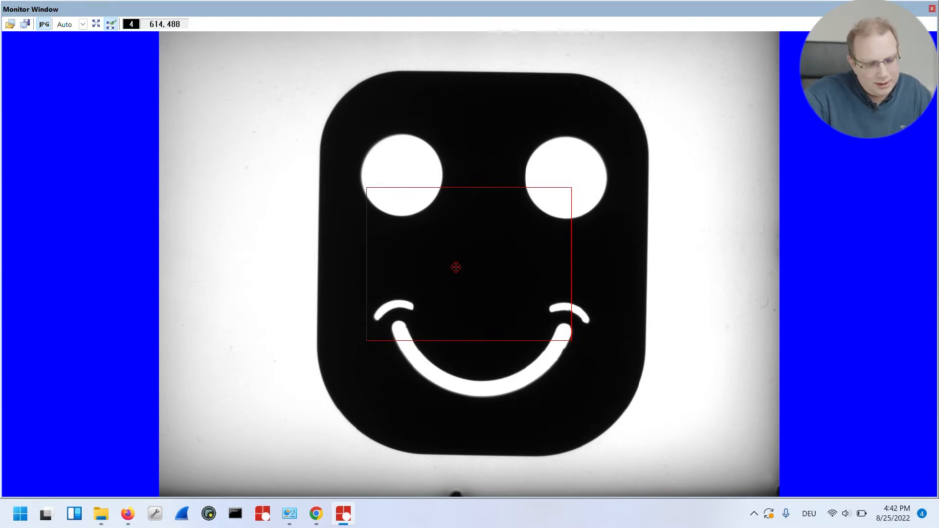
{"action": "left_click_drag", "start_coordinate": [455, 266], "coordinate": [321, 35]}
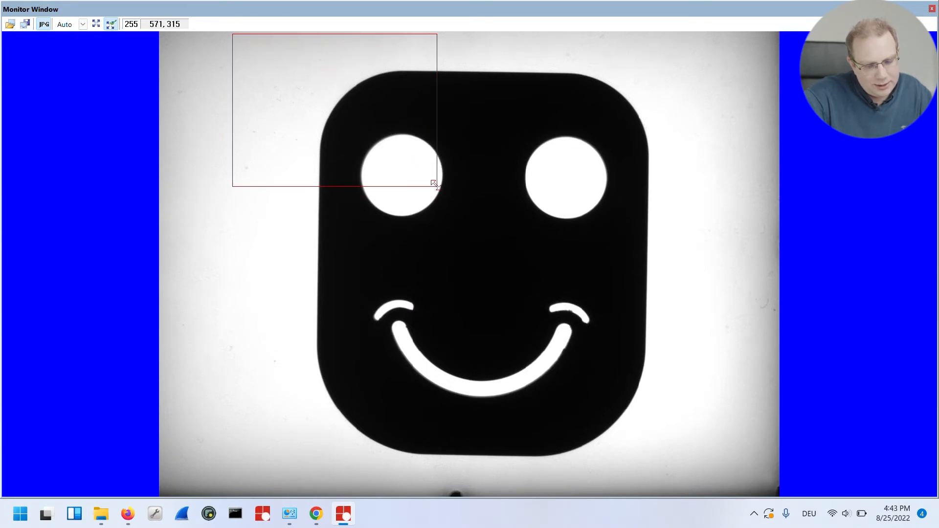
{"action": "left_click_drag", "start_coordinate": [434, 184], "coordinate": [712, 485]}
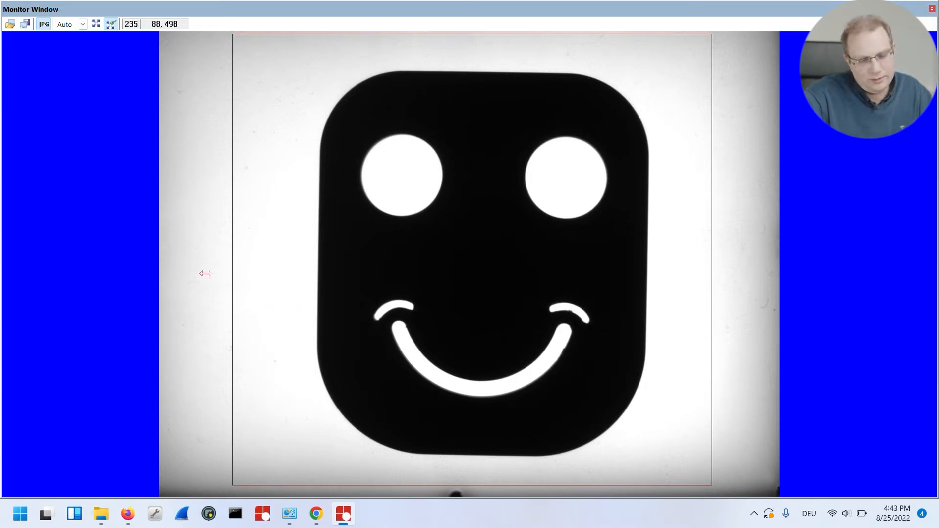
{"action": "left_click_drag", "start_coordinate": [217, 270], "coordinate": [244, 272]}
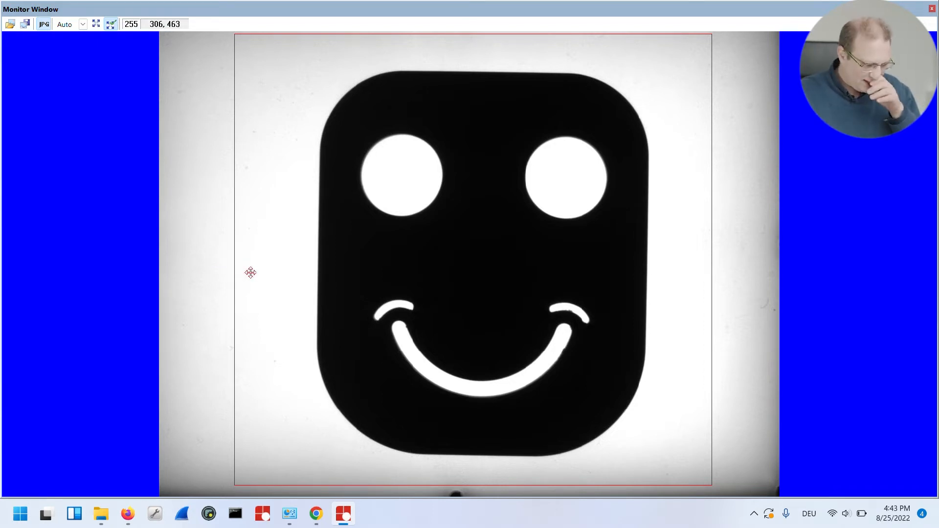
{"action": "right_click", "coordinate": [334, 255]}
{"action": "right_click", "coordinate": [333, 256]}
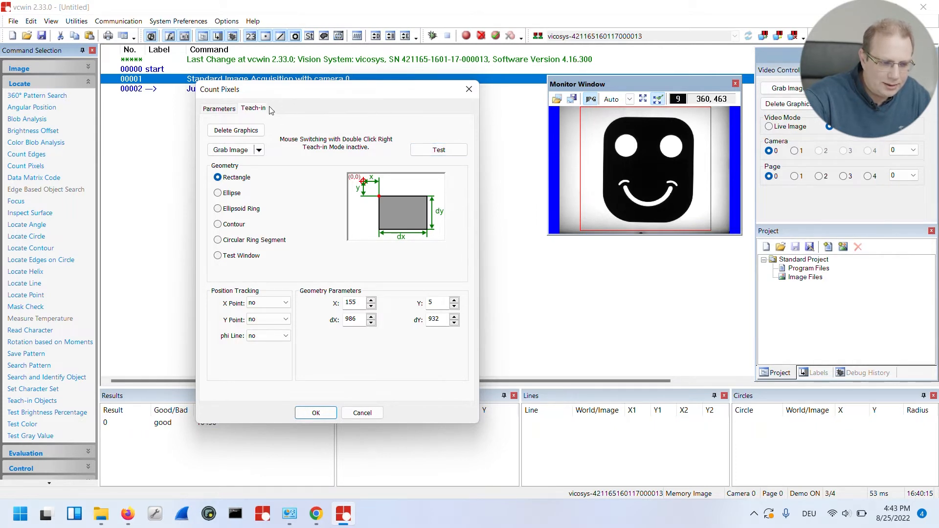
Step: Test the pixel count over the enlarged rectangle and check the gray value range limits in the parameters
{"action": "left_click", "coordinate": [429, 149]}
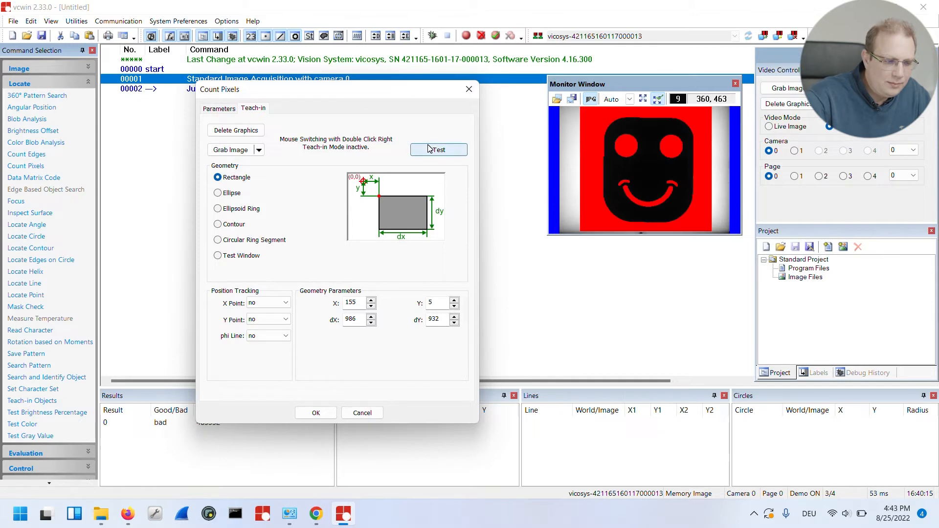
{"action": "left_click", "coordinate": [220, 107]}
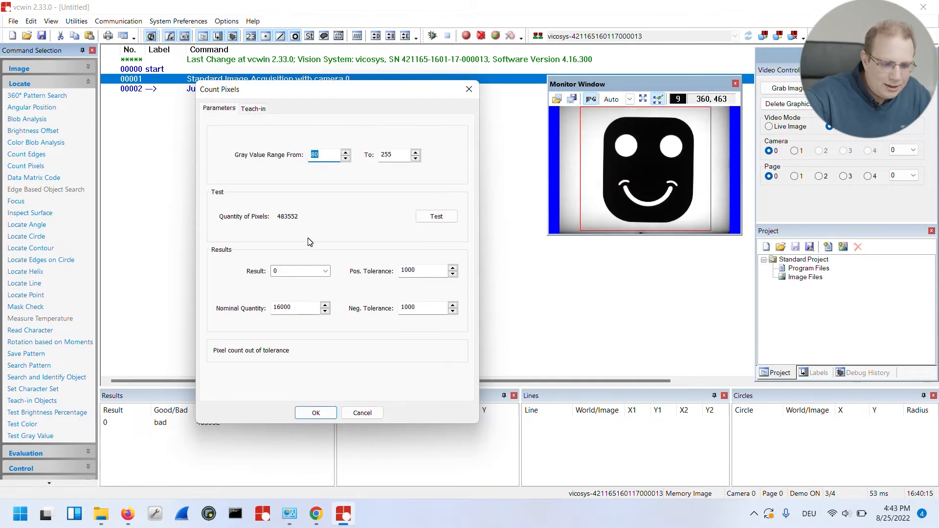
{"action": "left_click", "coordinate": [433, 216]}
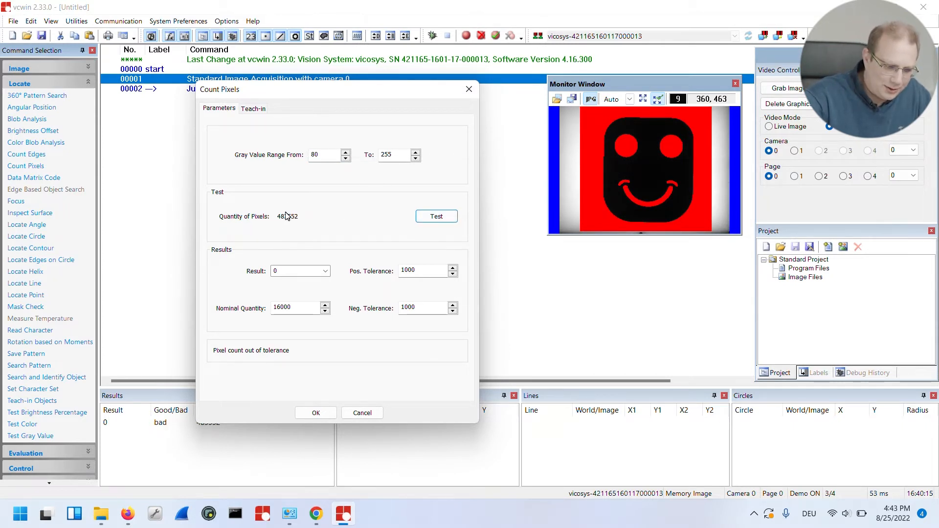
{"action": "double_click", "coordinate": [315, 155]}
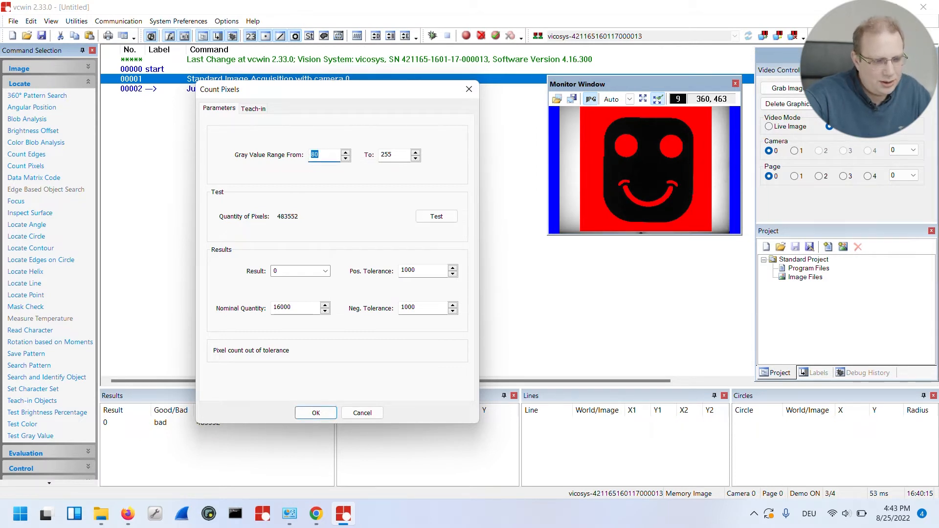
{"action": "key", "text": "Tab"}
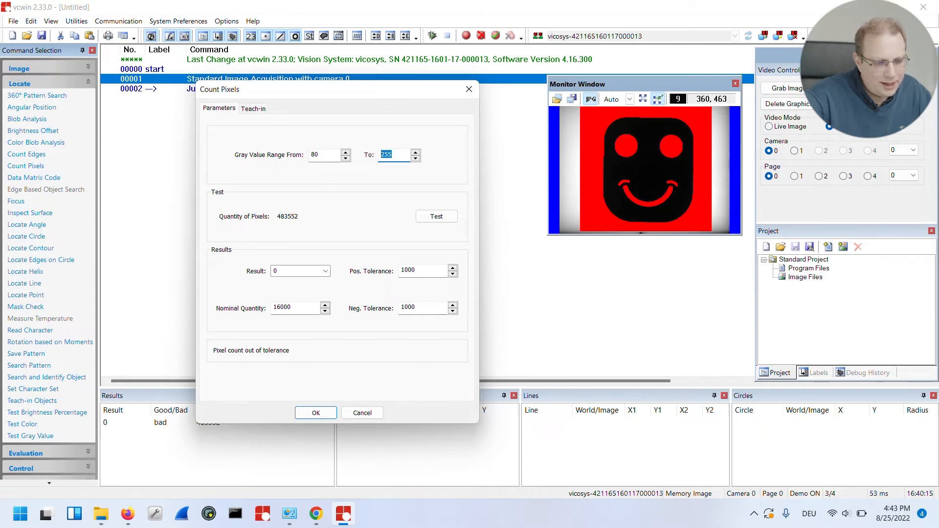
Step: Keep the gray value range at 80 to 255 and add the Count Pixels command to the program
{"action": "left_click", "coordinate": [320, 155]}
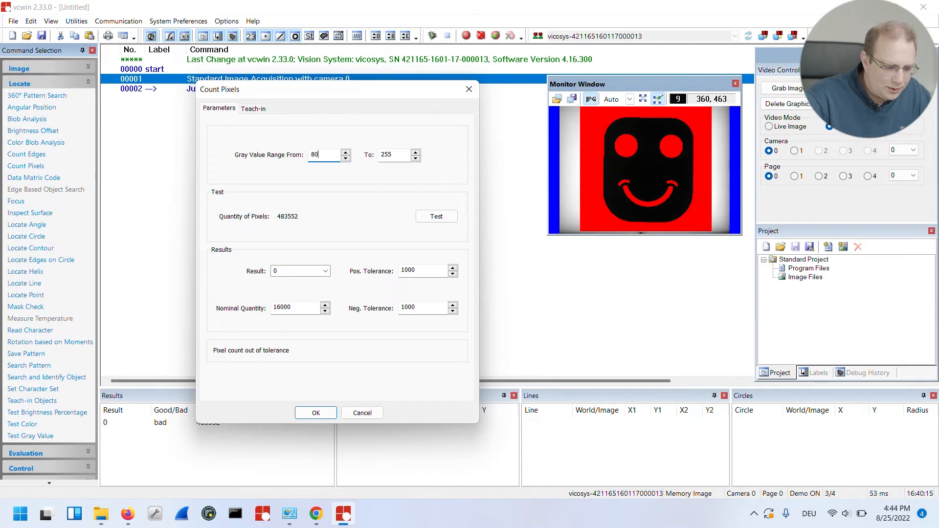
{"action": "double_click", "coordinate": [315, 155]}
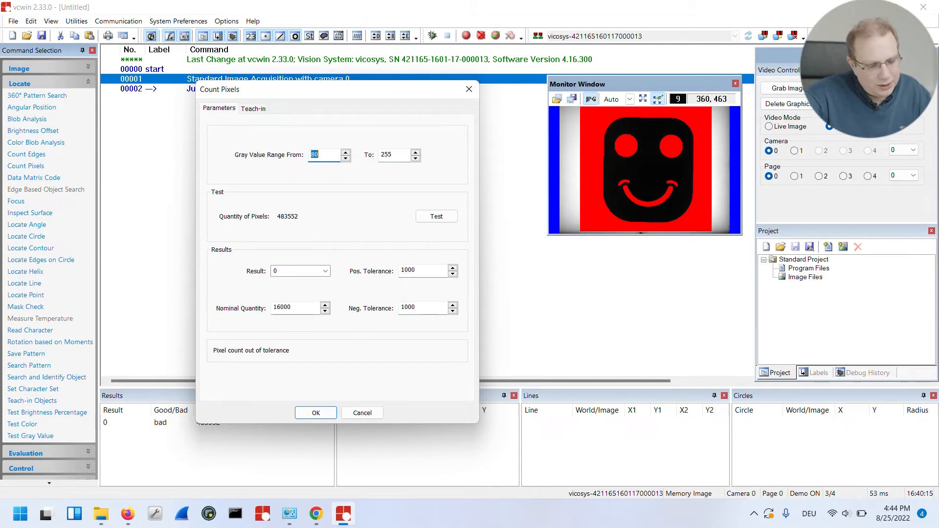
{"action": "left_click", "coordinate": [313, 414]}
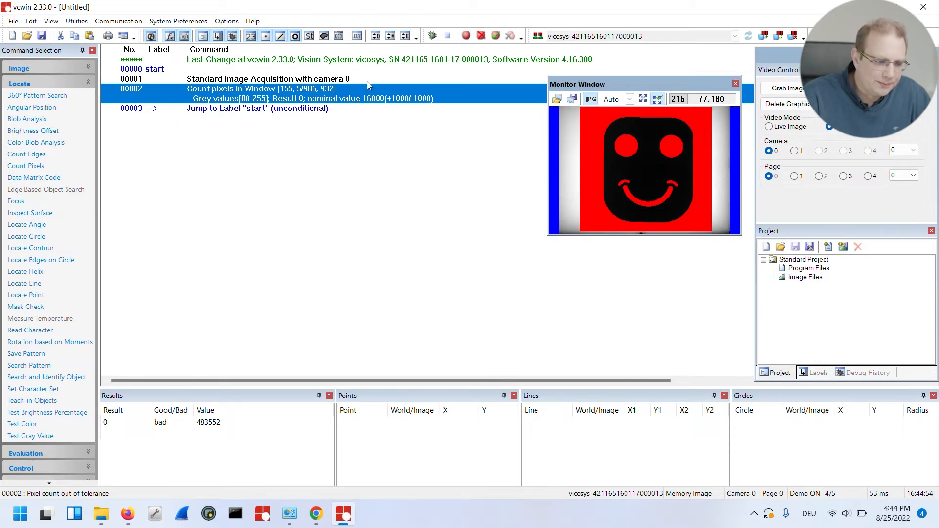
Step: Reopen the Count Pixels command, set its gray value range to 0 to 80 and test the count
{"action": "double_click", "coordinate": [364, 97]}
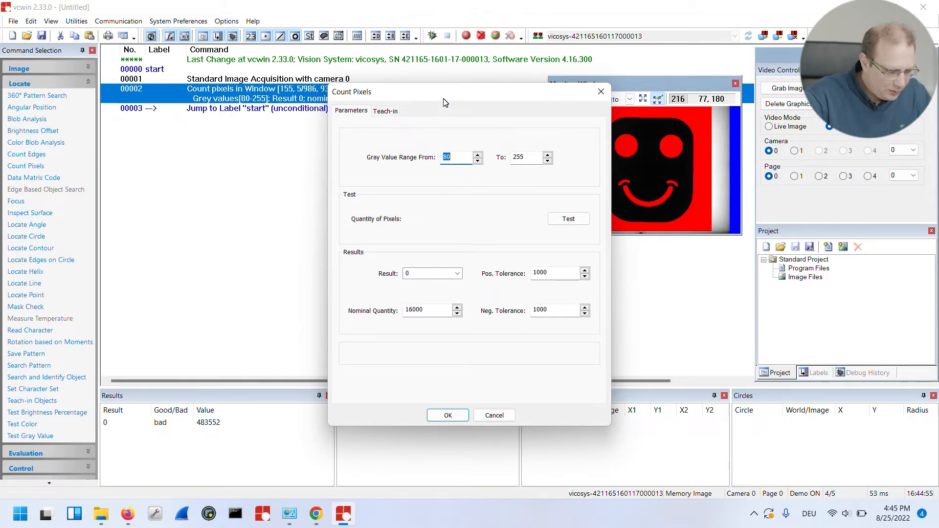
{"action": "left_click_drag", "start_coordinate": [444, 102], "coordinate": [208, 83]}
{"action": "type", "text": "0"}
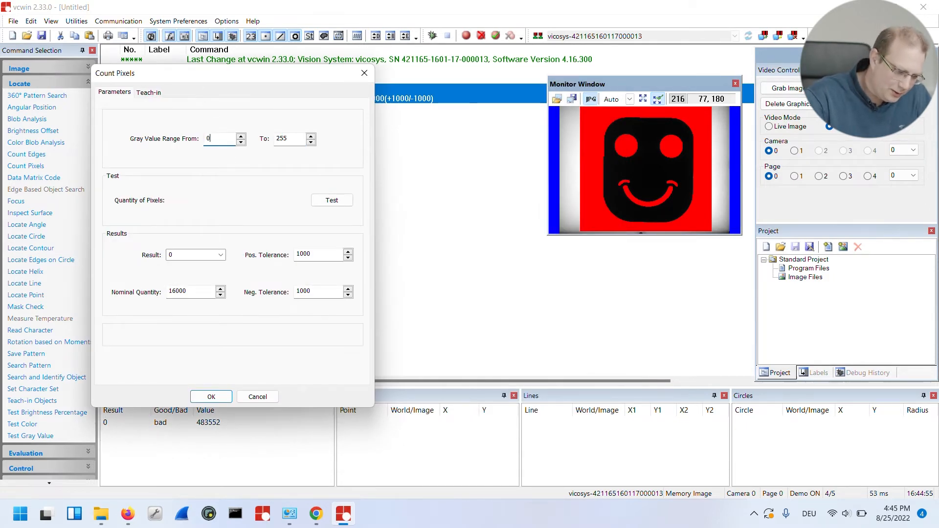
{"action": "key", "text": "Tab"}
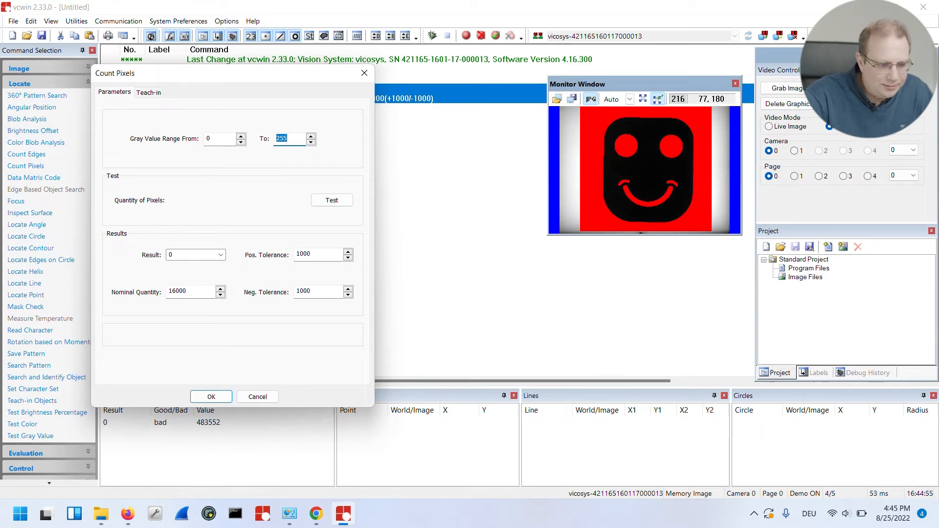
{"action": "type", "text": "80"}
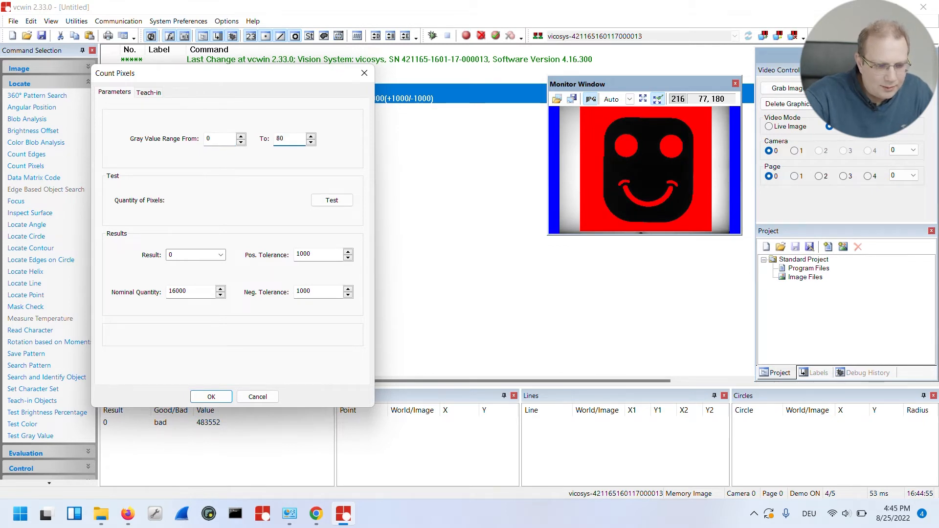
{"action": "left_click", "coordinate": [340, 201]}
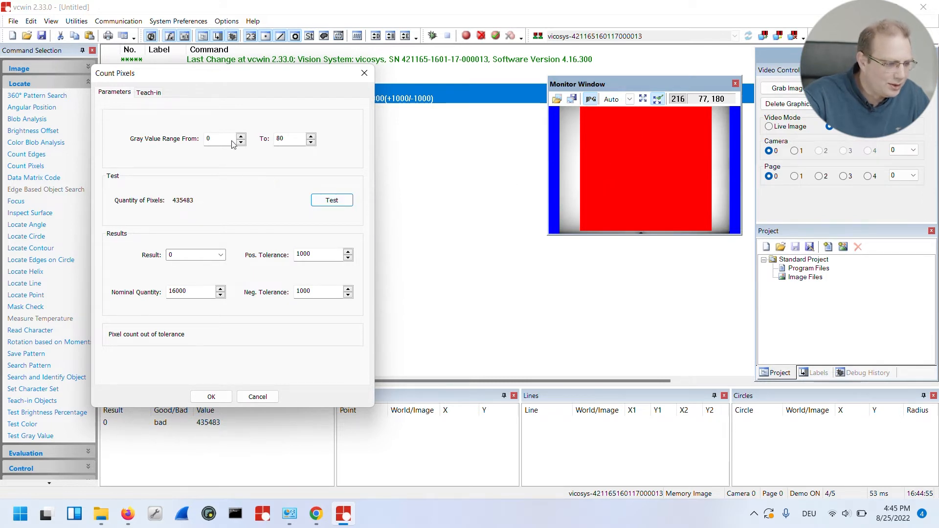
Step: Clear the overlay graphics from the monitor image and rerun the pixel count test
{"action": "left_click", "coordinate": [157, 95]}
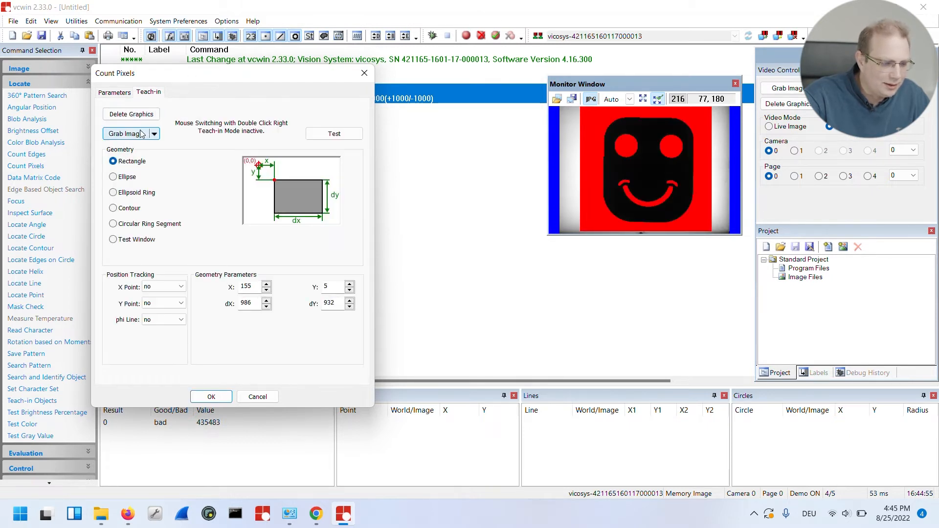
{"action": "left_click", "coordinate": [152, 113]}
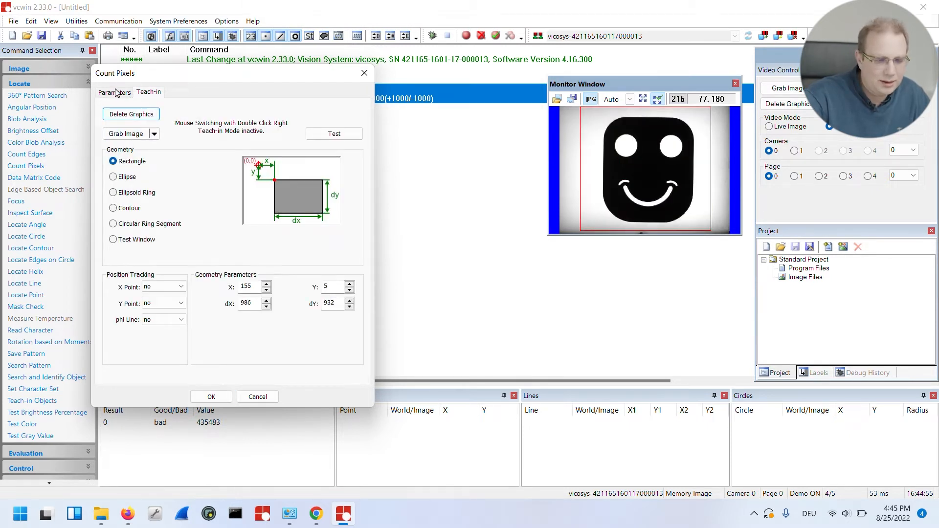
{"action": "left_click", "coordinate": [116, 93]}
{"action": "left_click", "coordinate": [336, 202]}
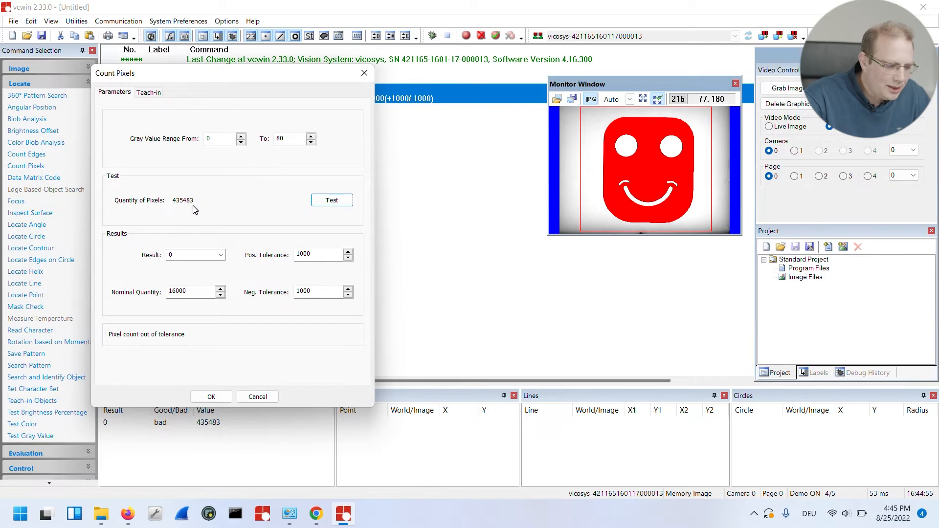
Step: Set the nominal quantity of the pixel count to 435383
{"action": "double_click", "coordinate": [186, 291]}
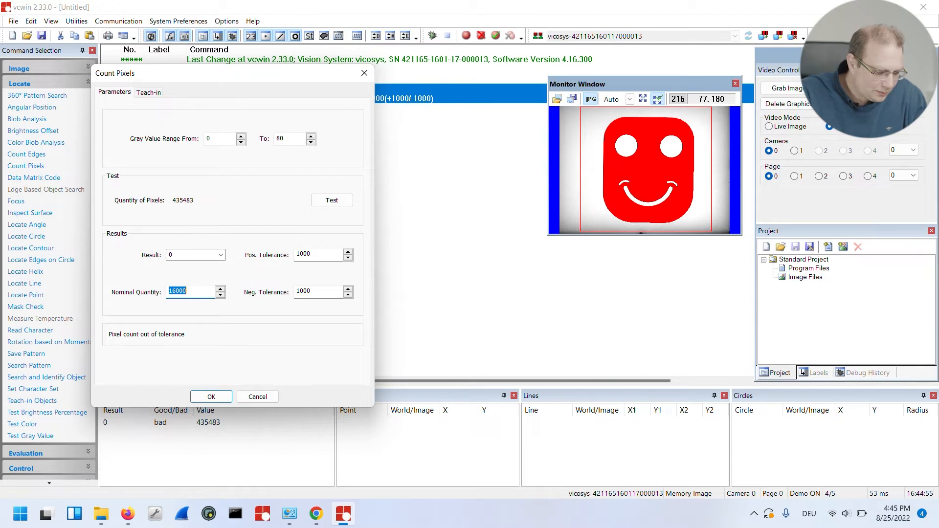
{"action": "type", "text": "43"}
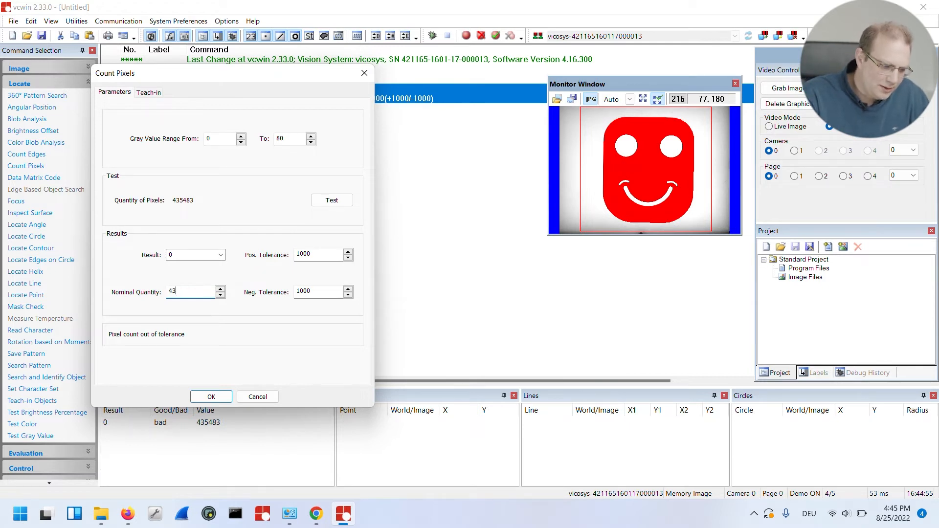
{"action": "type", "text": "55"}
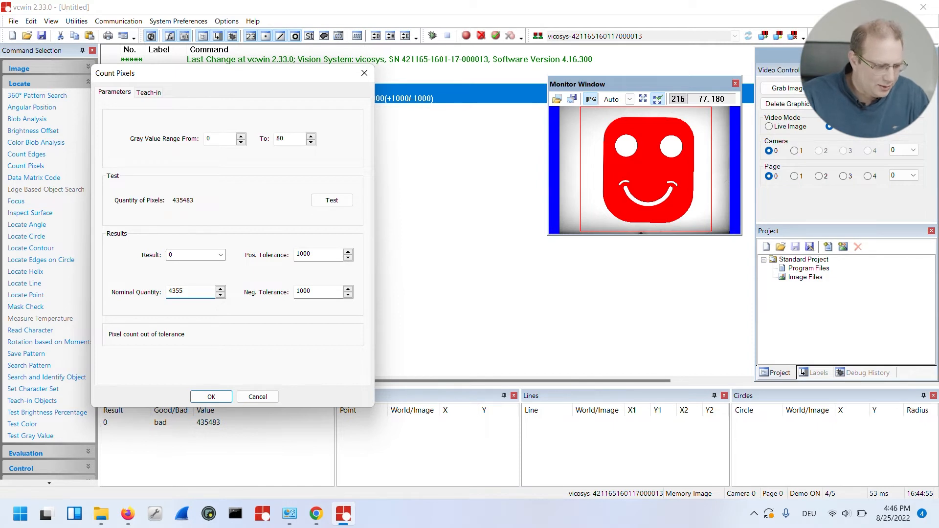
{"action": "key", "text": "BackSpace"}
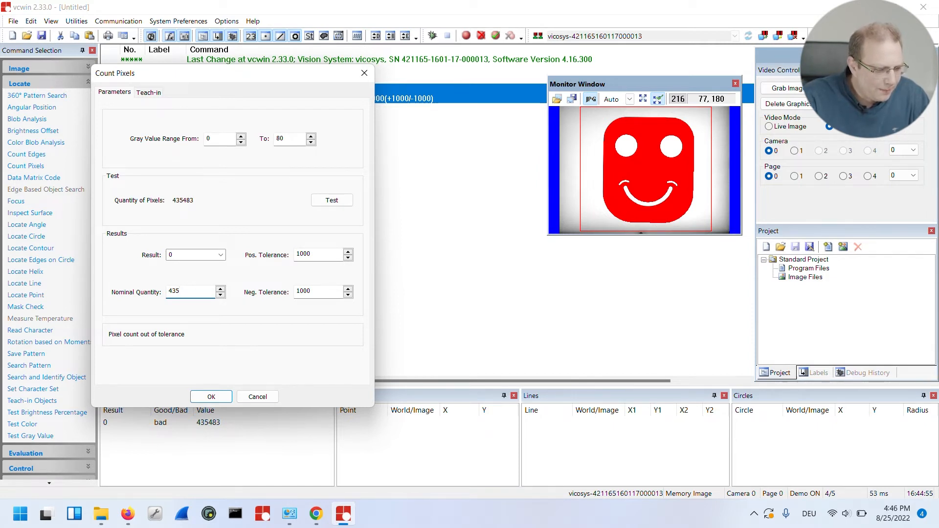
{"action": "type", "text": "38"}
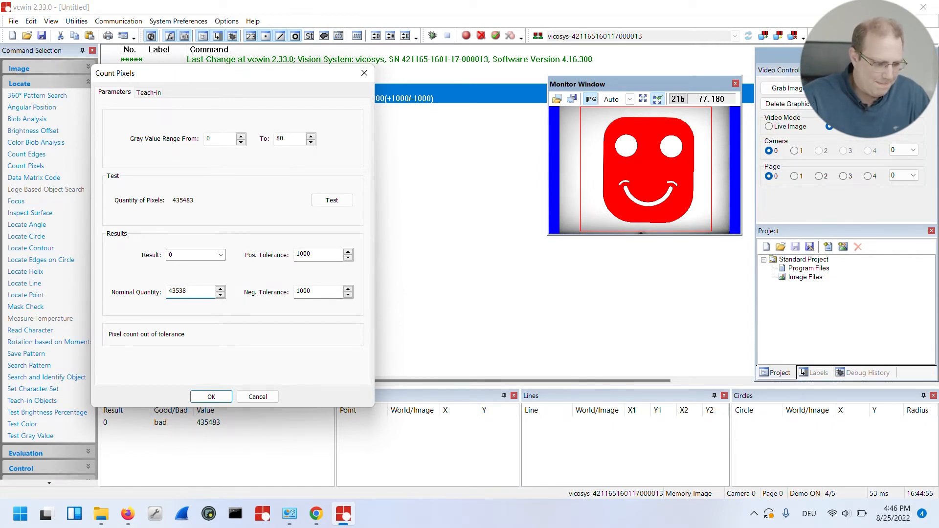
{"action": "type", "text": "3"}
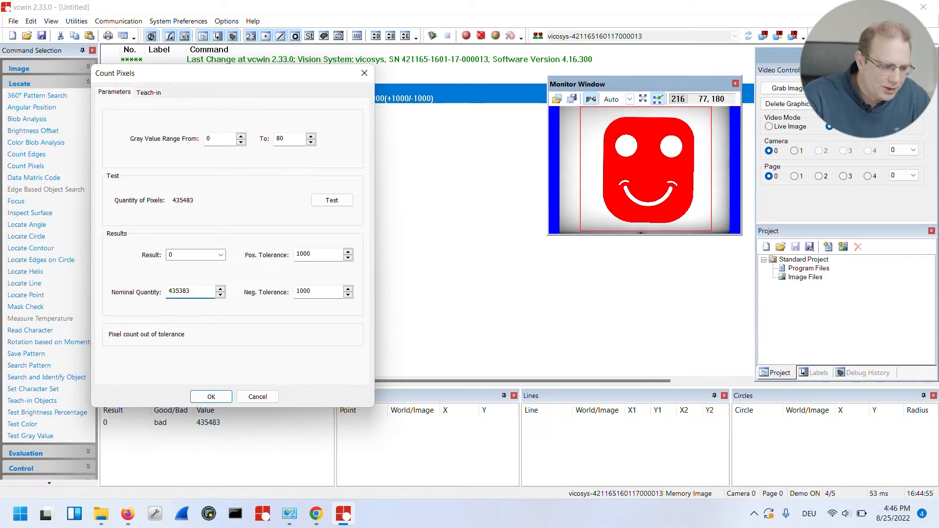
Step: Set the positive and negative tolerances to 10000, test the count and accept the Count Pixels command
{"action": "left_click", "coordinate": [317, 255]}
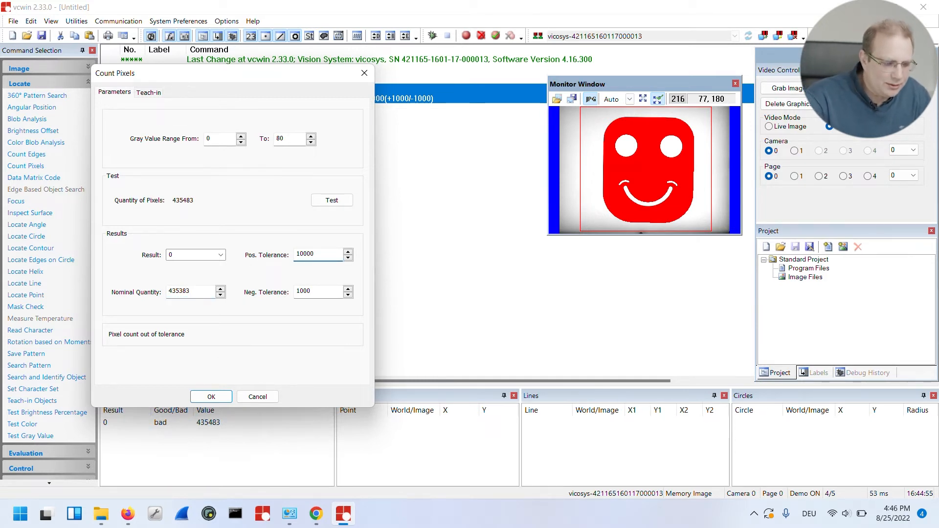
{"action": "left_click", "coordinate": [320, 292]}
{"action": "type", "text": "0"}
{"action": "left_click", "coordinate": [332, 201]}
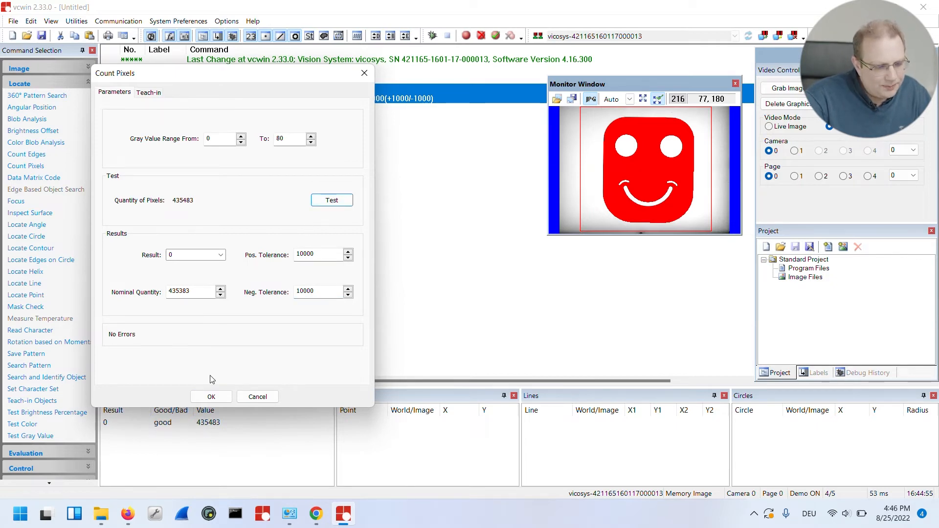
{"action": "left_click", "coordinate": [212, 400]}
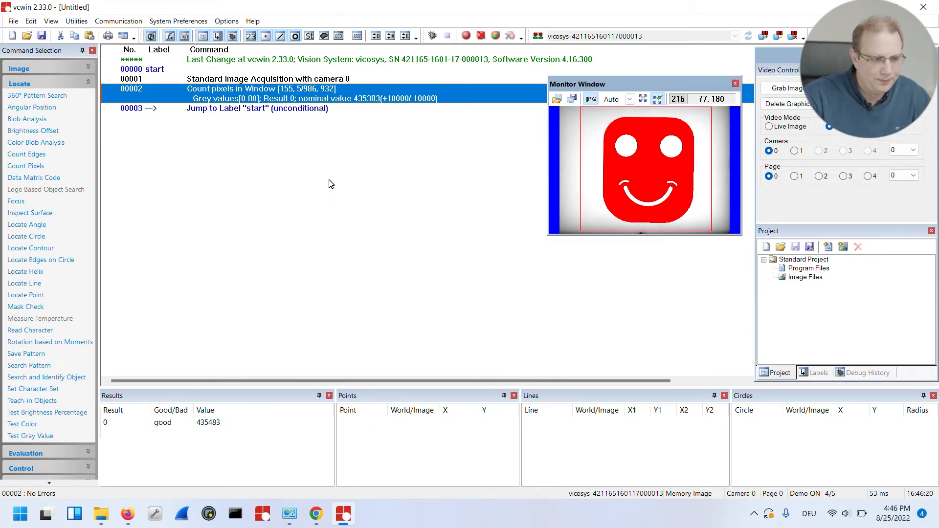
Step: Select the unconditional jump line and show the Control commands instead of the Locate commands
{"action": "left_click", "coordinate": [310, 116]}
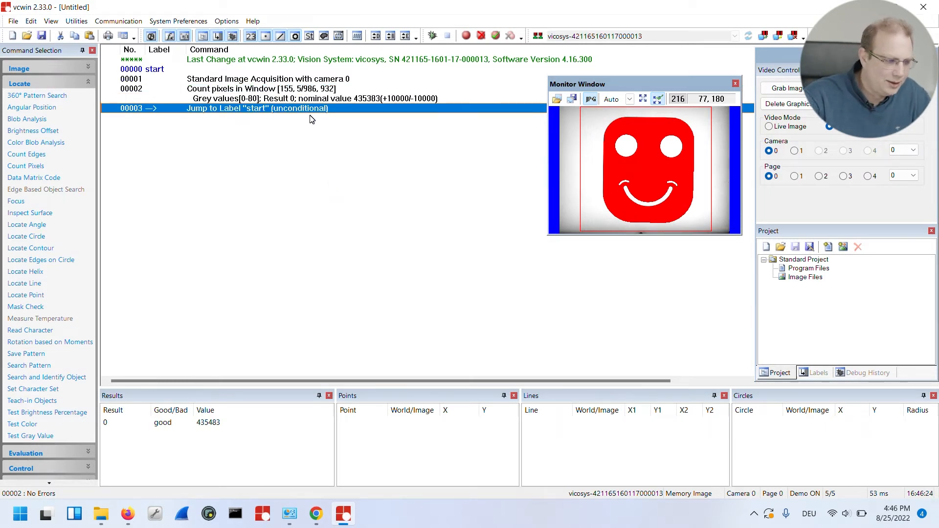
{"action": "left_click", "coordinate": [89, 84]}
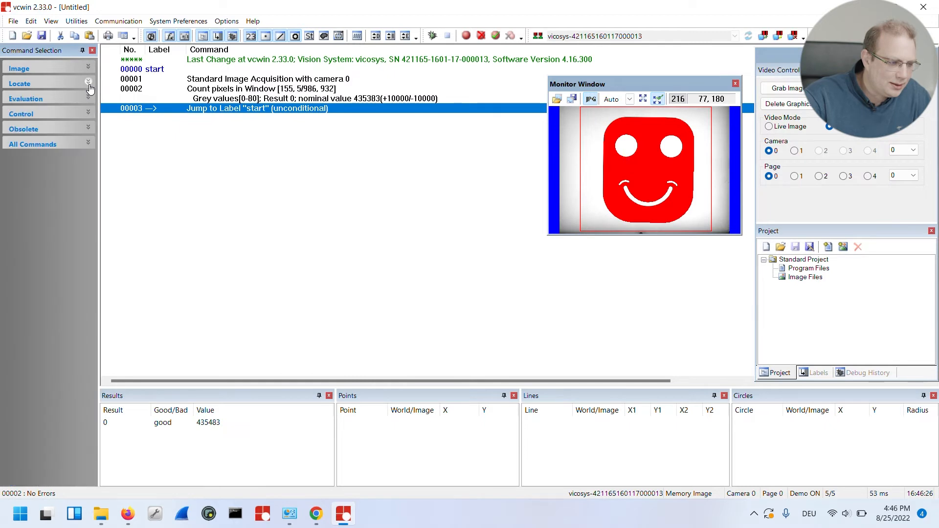
{"action": "left_click", "coordinate": [88, 112]}
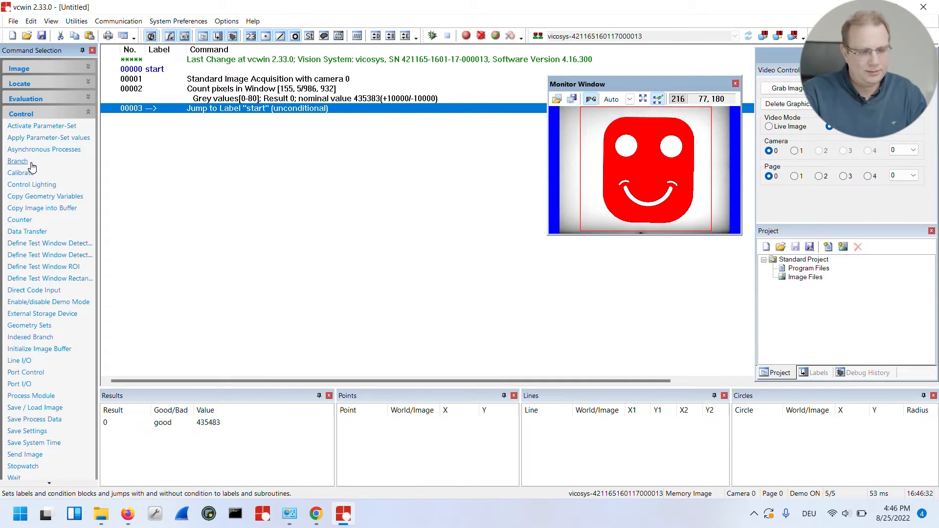
{"action": "left_click", "coordinate": [163, 142]}
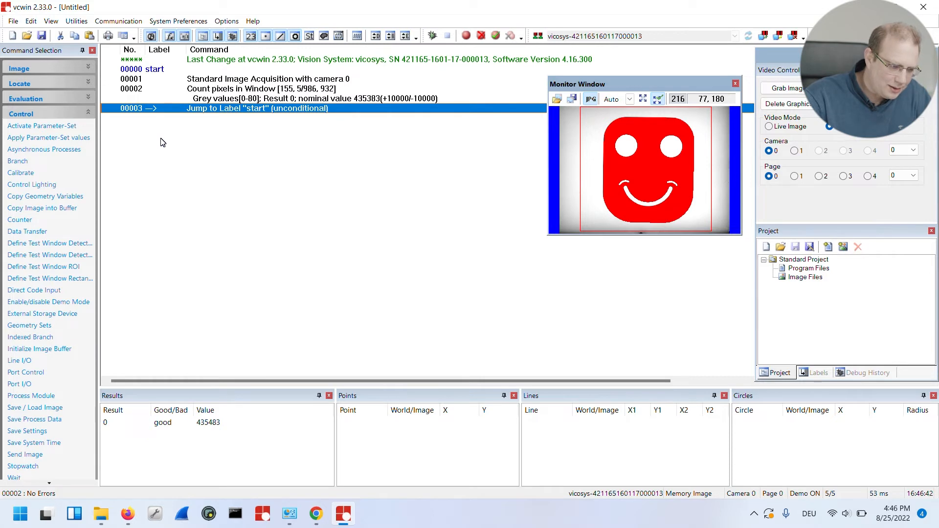
Step: Insert a Branch command that sets the label "good" after the unconditional jump to start
{"action": "type", "text": "br"}
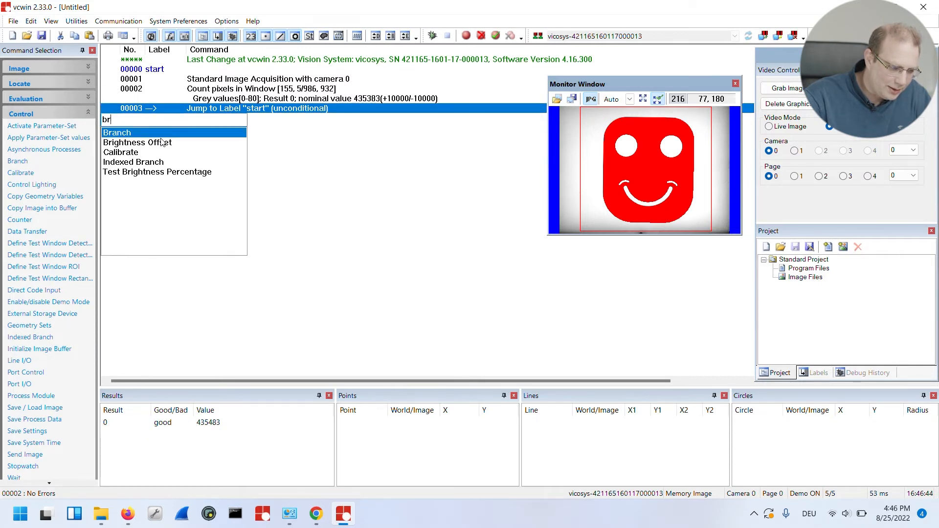
{"action": "type", "text": "an"}
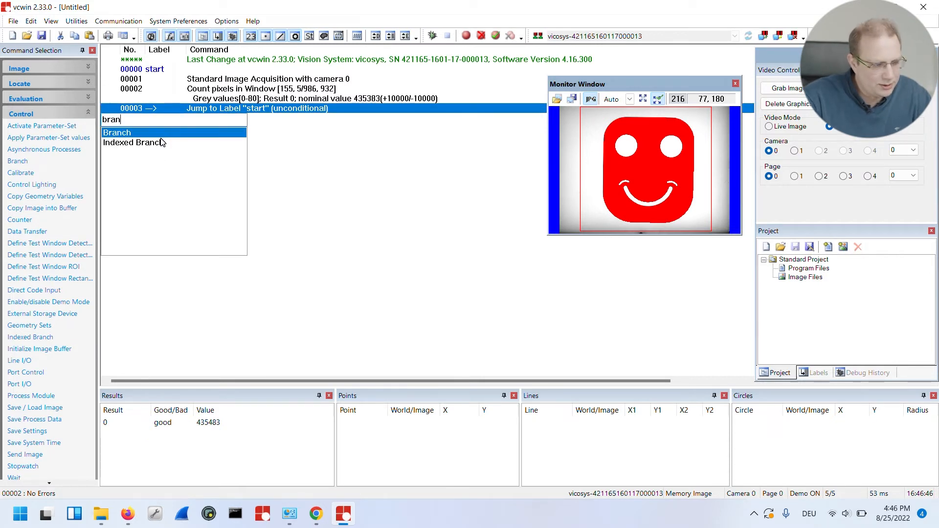
{"action": "key", "text": "BackSpace"}
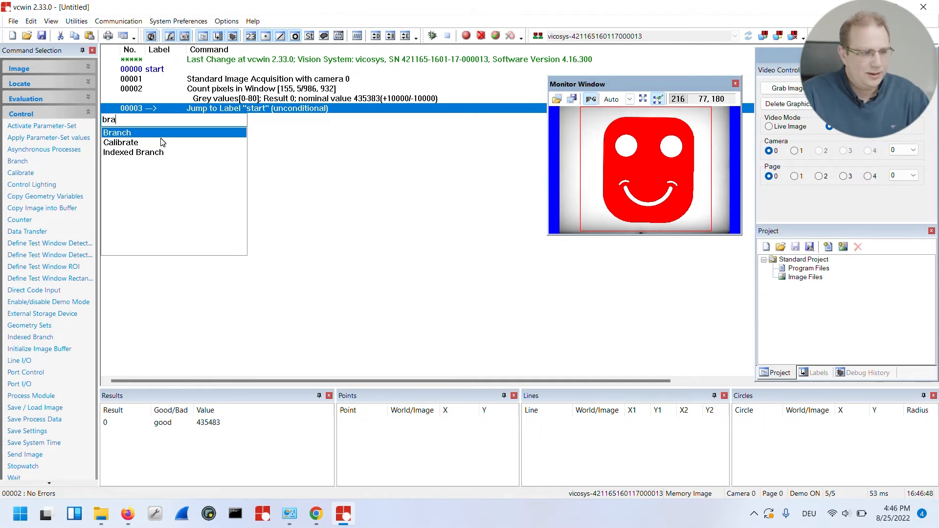
{"action": "type", "text": "nc"}
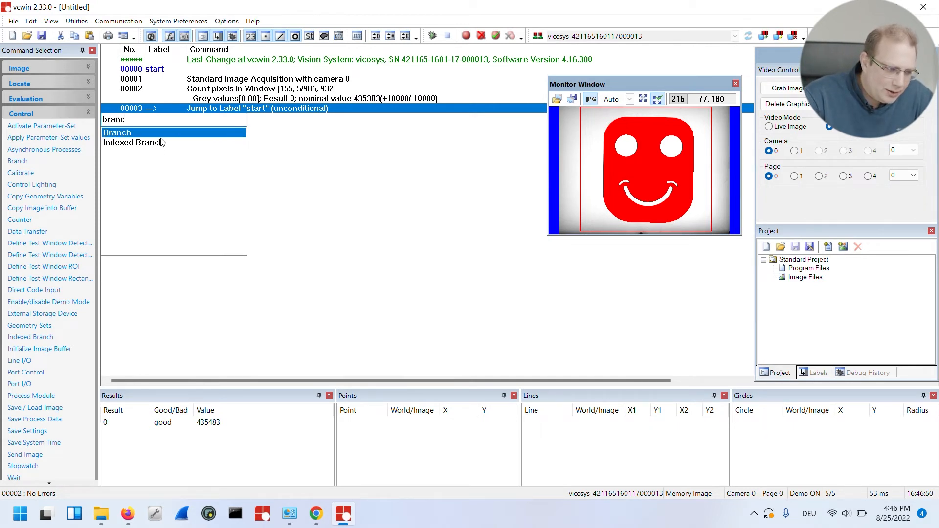
{"action": "key", "text": "BackSpace"}
{"action": "key", "text": "BackSpace"}
{"action": "key", "text": "BackSpace"}
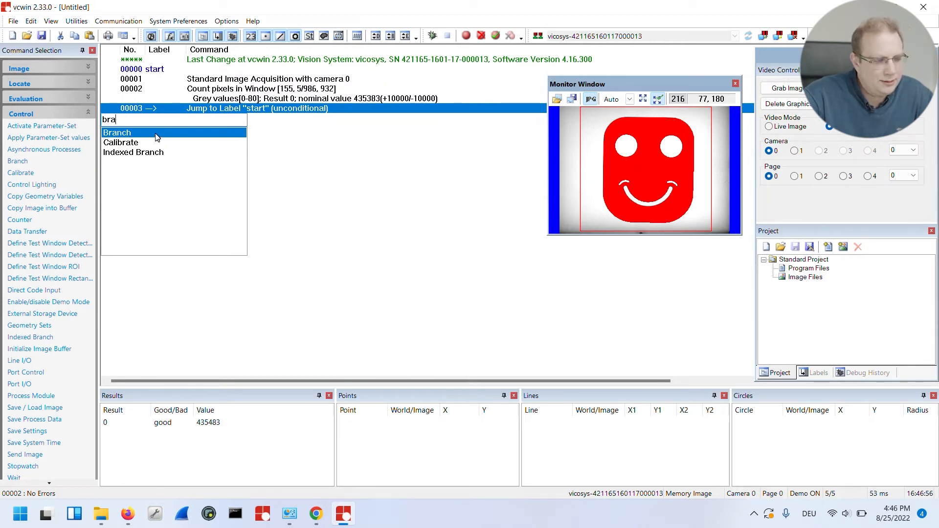
{"action": "left_click", "coordinate": [160, 136]}
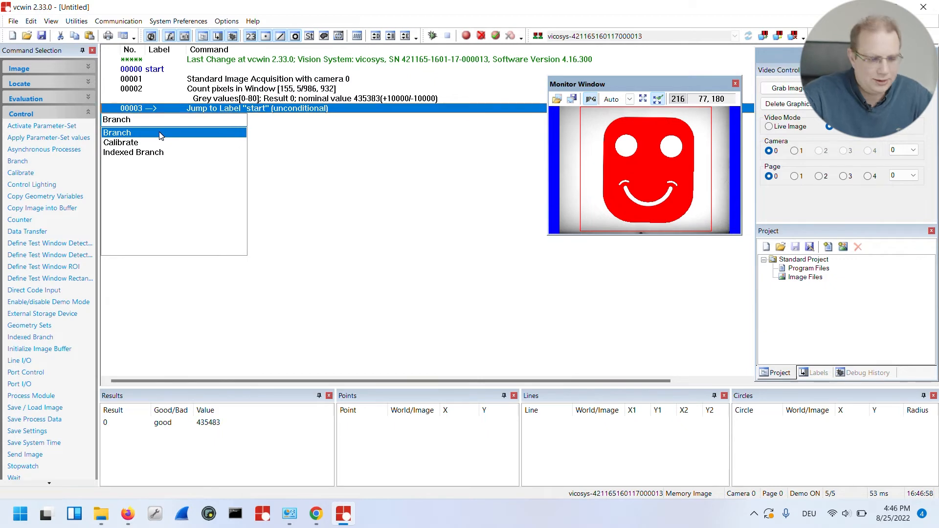
{"action": "left_click", "coordinate": [160, 135]}
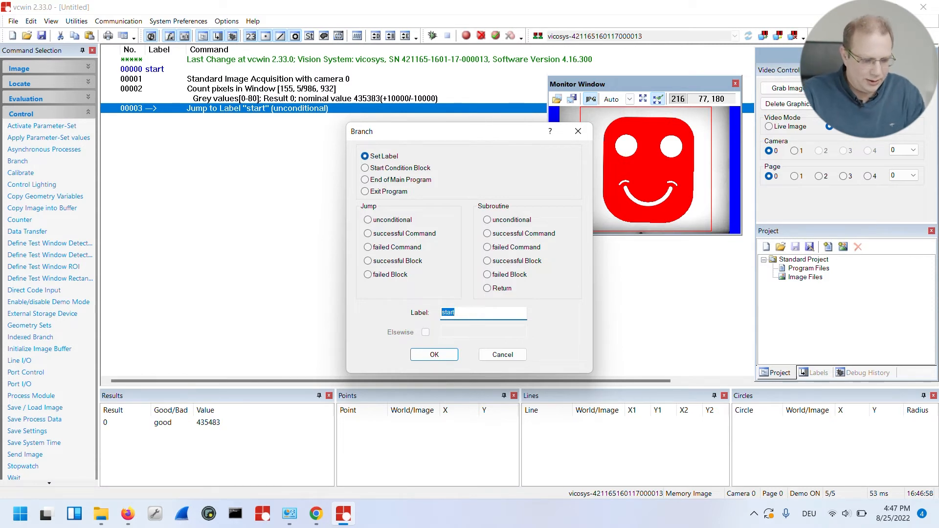
{"action": "type", "text": "good"}
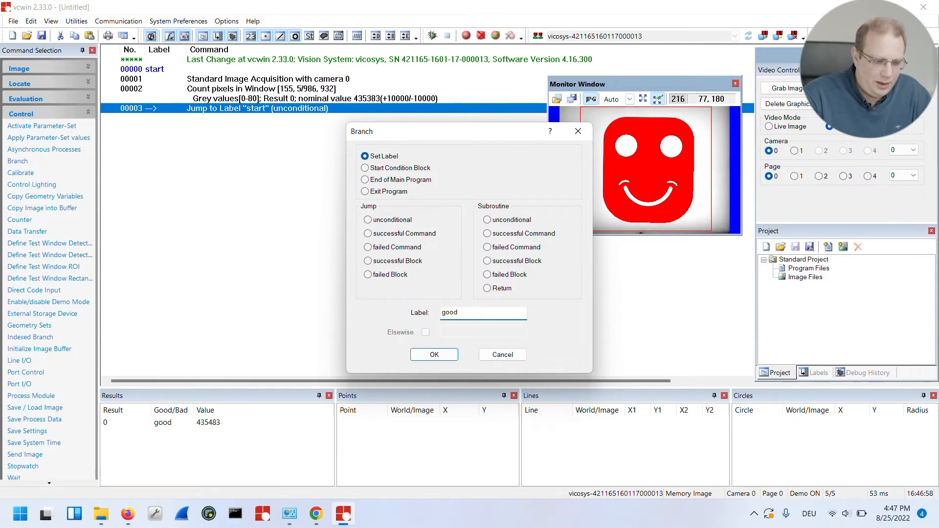
{"action": "left_click", "coordinate": [434, 354]}
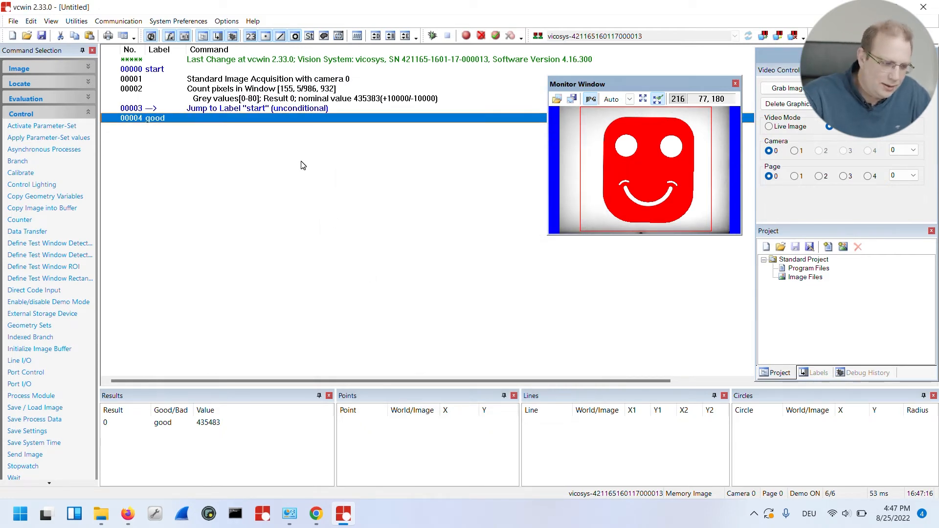
Step: Paste a copy of the "good" label line below it and change the copy to a subroutine Return
{"action": "key", "text": "ctrl+v"}
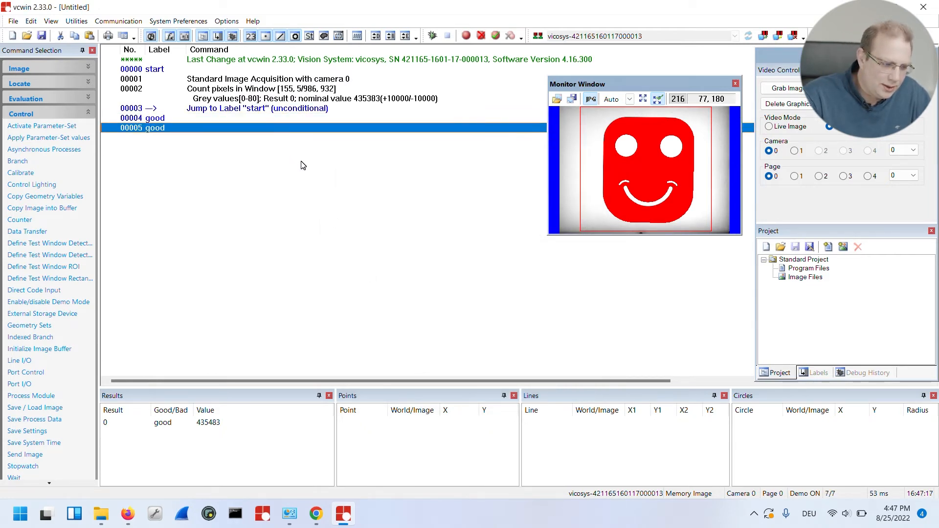
{"action": "double_click", "coordinate": [338, 132]}
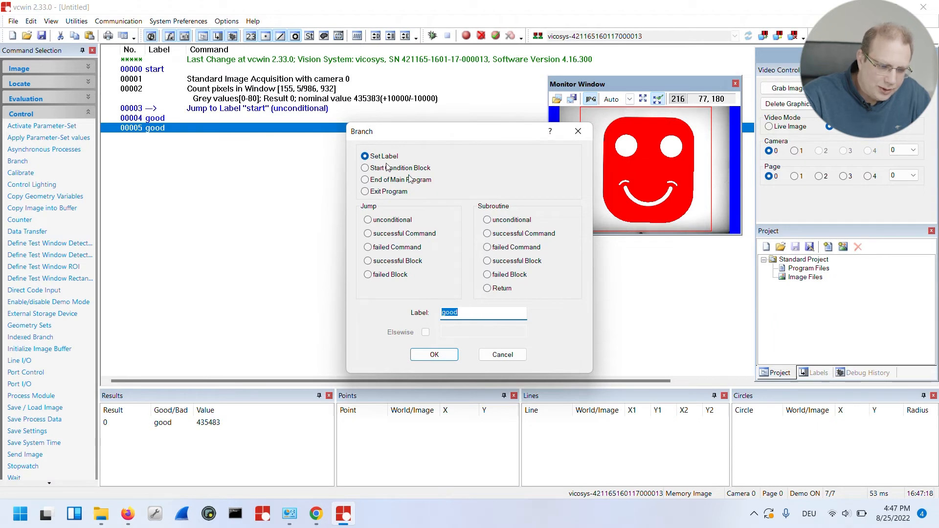
{"action": "left_click", "coordinate": [488, 291]}
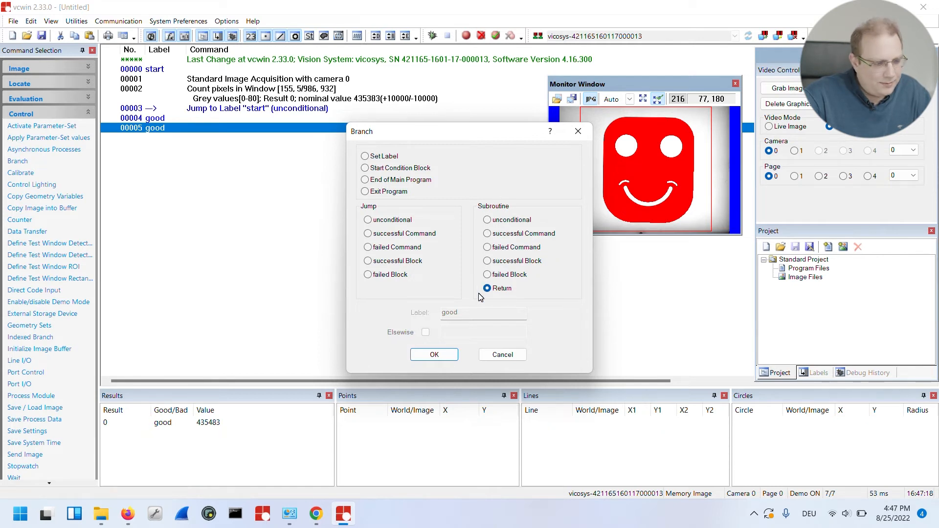
{"action": "left_click", "coordinate": [434, 355]}
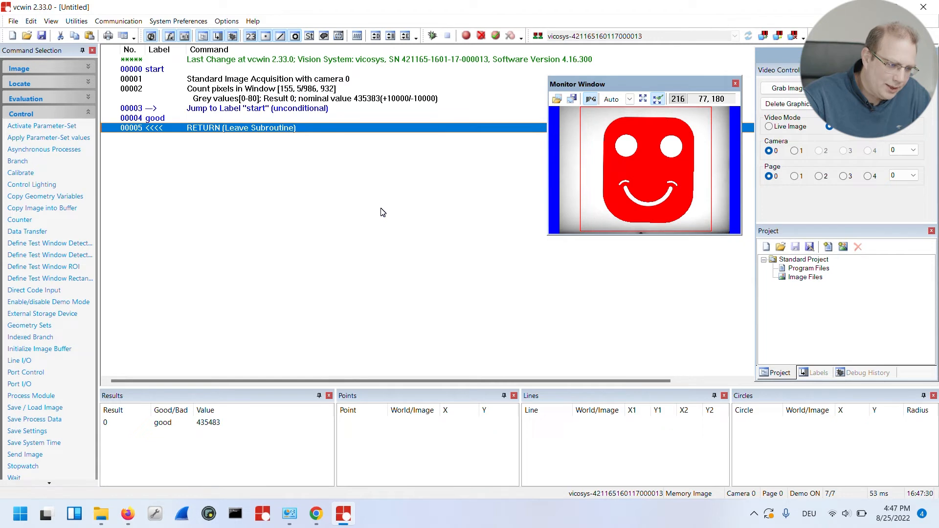
Step: Start a Superimpose command from the Evaluation commands after the "good" label, using the text "GOOD"
{"action": "left_click", "coordinate": [292, 119]}
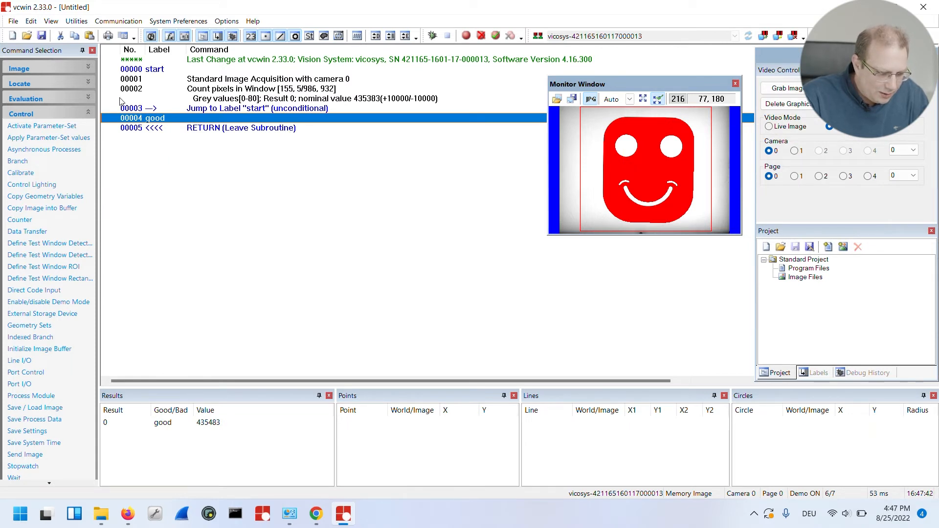
{"action": "left_click", "coordinate": [88, 112]}
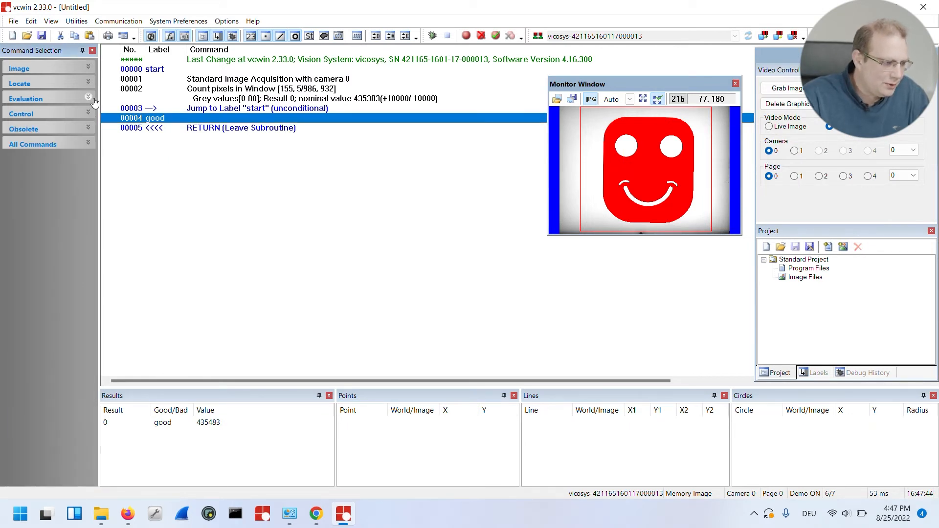
{"action": "left_click", "coordinate": [93, 99]}
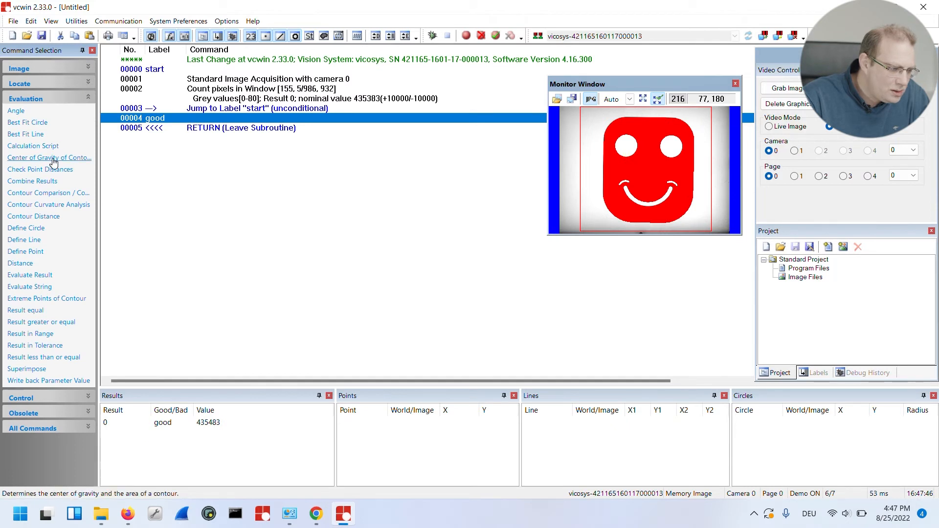
{"action": "double_click", "coordinate": [27, 372]}
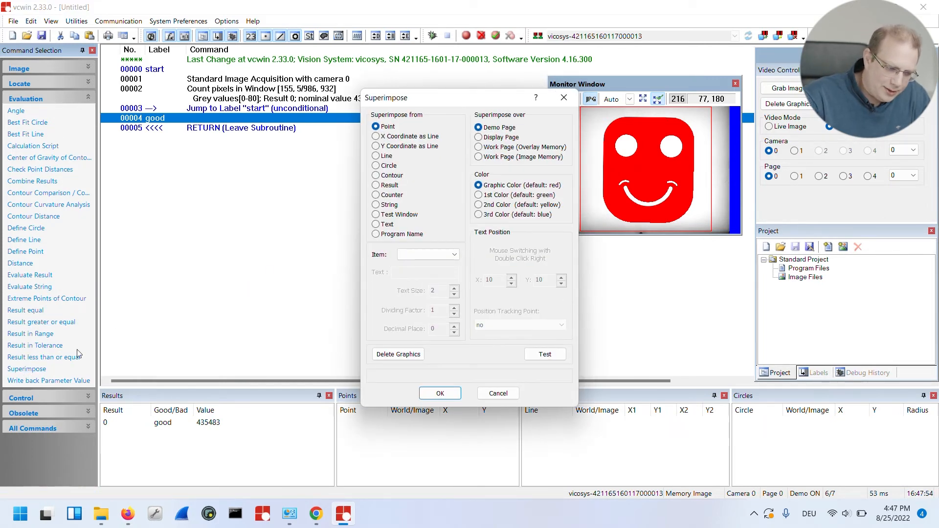
{"action": "left_click", "coordinate": [384, 225]}
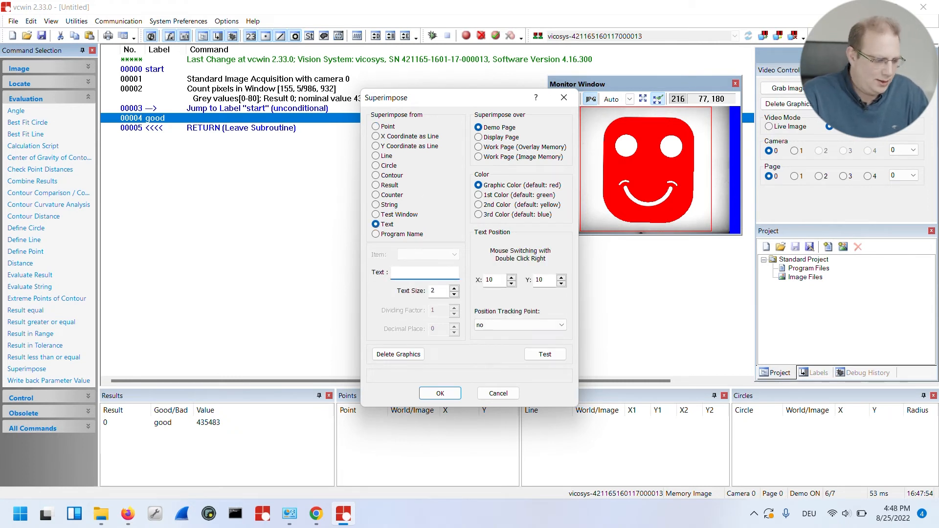
{"action": "type", "text": "GOOD"}
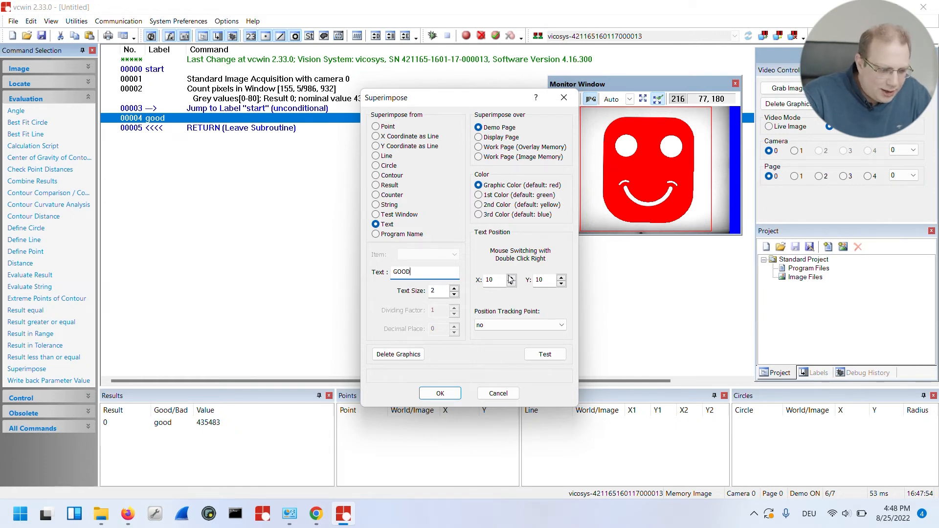
Step: Set the superimposed text's size to 5, uncover the camera image and test the overlay
{"action": "left_click", "coordinate": [454, 288]}
{"action": "left_click", "coordinate": [454, 288]}
{"action": "left_click", "coordinate": [454, 288]}
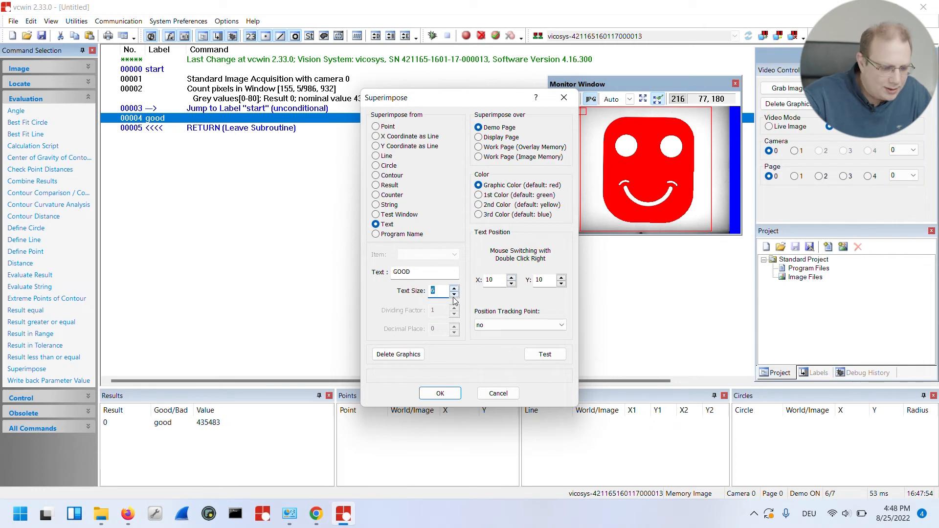
{"action": "left_click", "coordinate": [454, 294]}
{"action": "left_click_drag", "start_coordinate": [458, 107], "coordinate": [359, 103]}
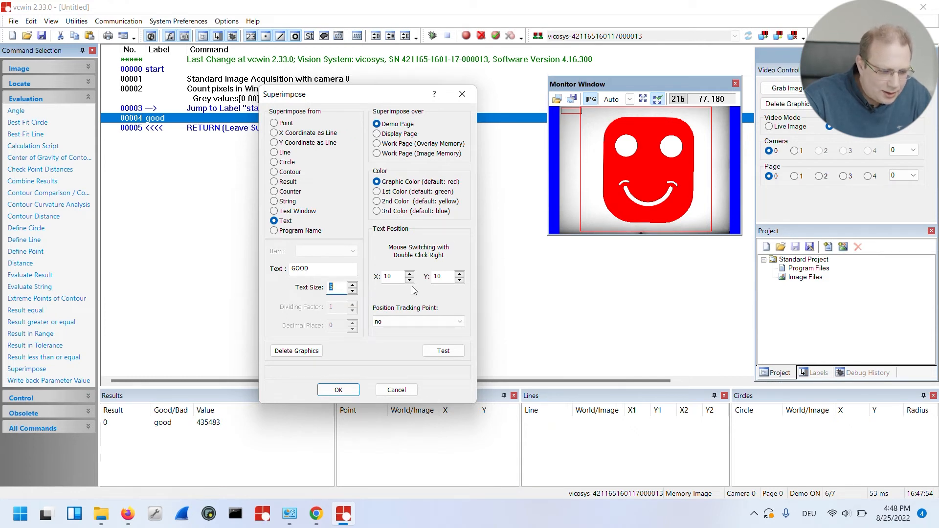
{"action": "left_click", "coordinate": [434, 352]}
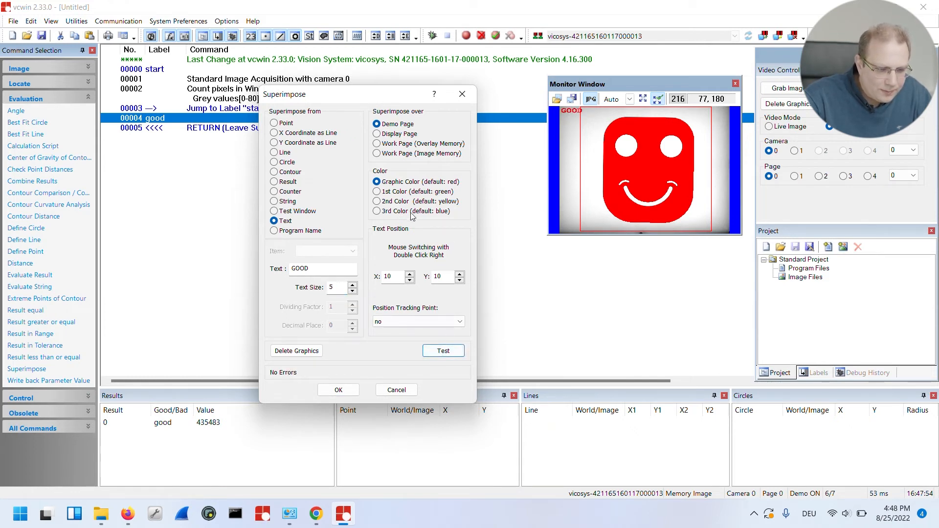
Step: Change the text to the 1st Color (green) and size 6, testing each, and accept the Superimpose command
{"action": "left_click", "coordinate": [424, 194]}
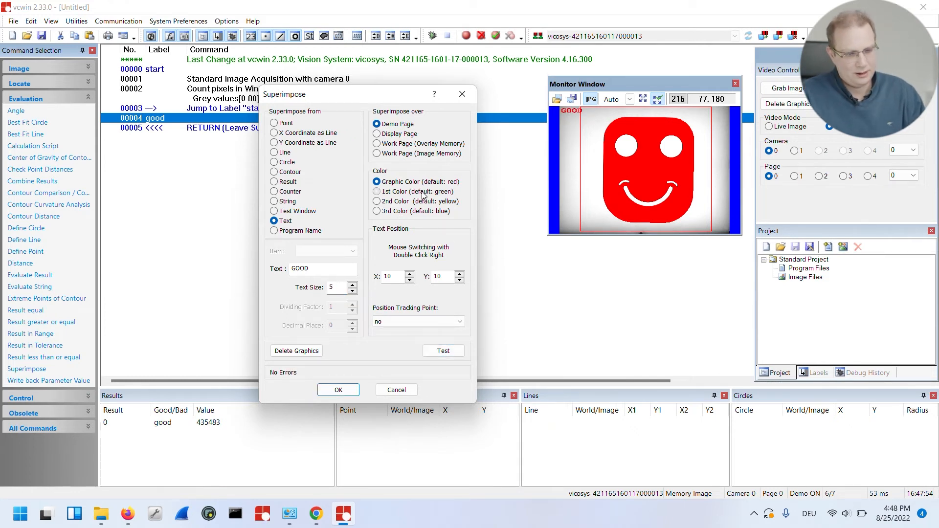
{"action": "left_click", "coordinate": [441, 352]}
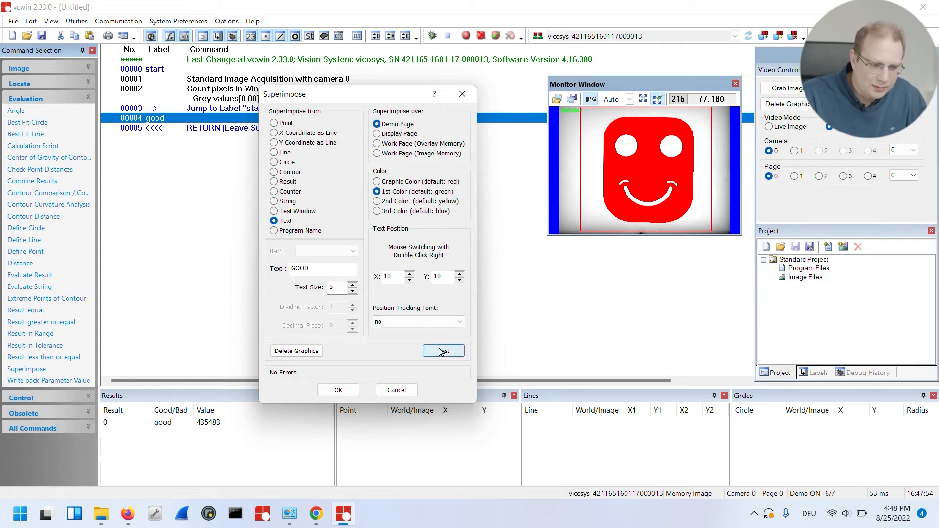
{"action": "left_click", "coordinate": [352, 285]}
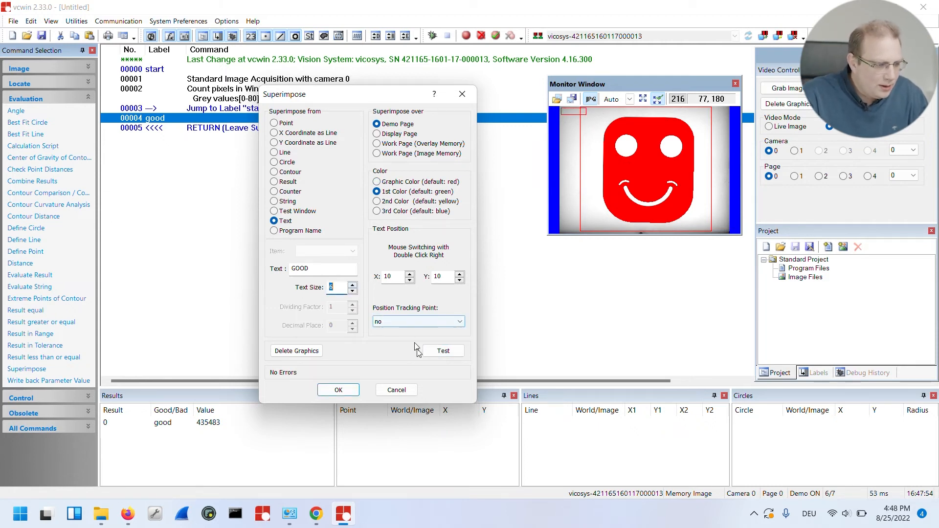
{"action": "left_click", "coordinate": [442, 351]}
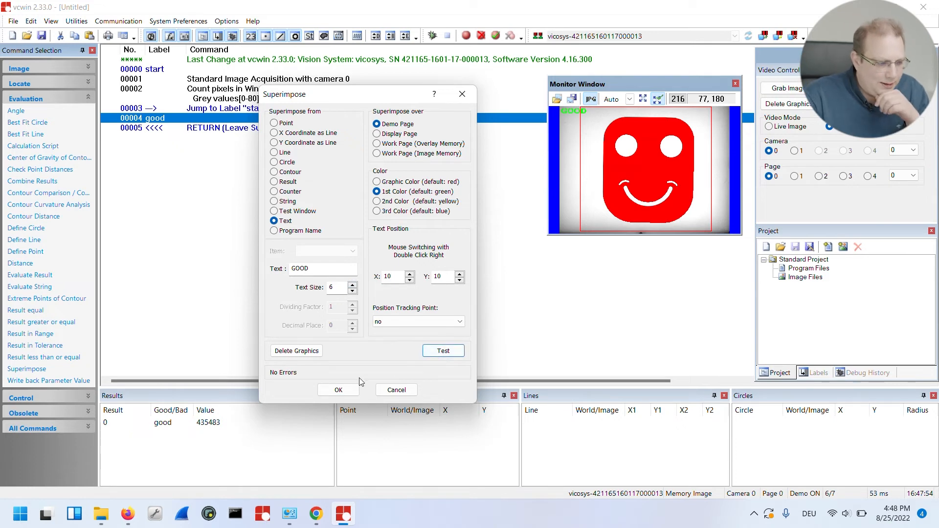
{"action": "left_click", "coordinate": [339, 391]}
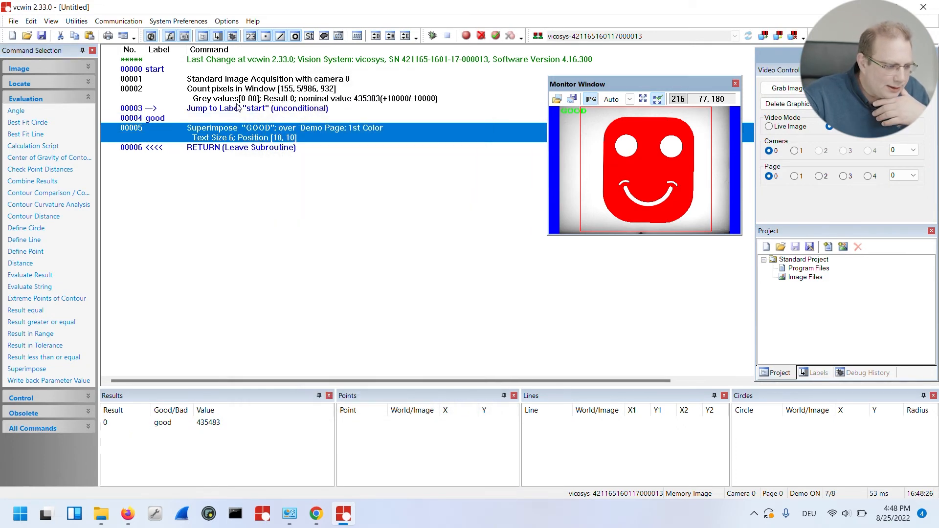
Step: Start a Line I/O command after the Superimpose line, with nominal status HIGH and Output Impulse
{"action": "left_click", "coordinate": [88, 97]}
{"action": "left_click", "coordinate": [89, 113]}
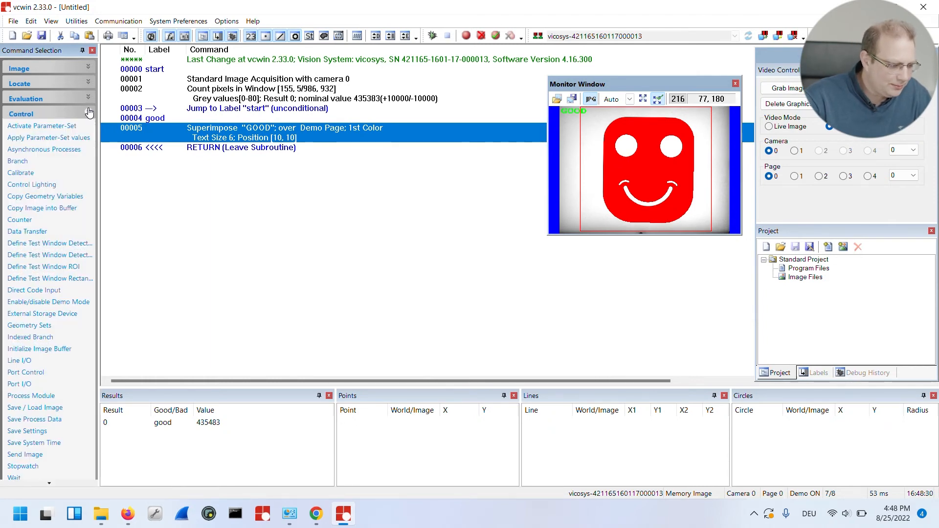
{"action": "double_click", "coordinate": [21, 362]}
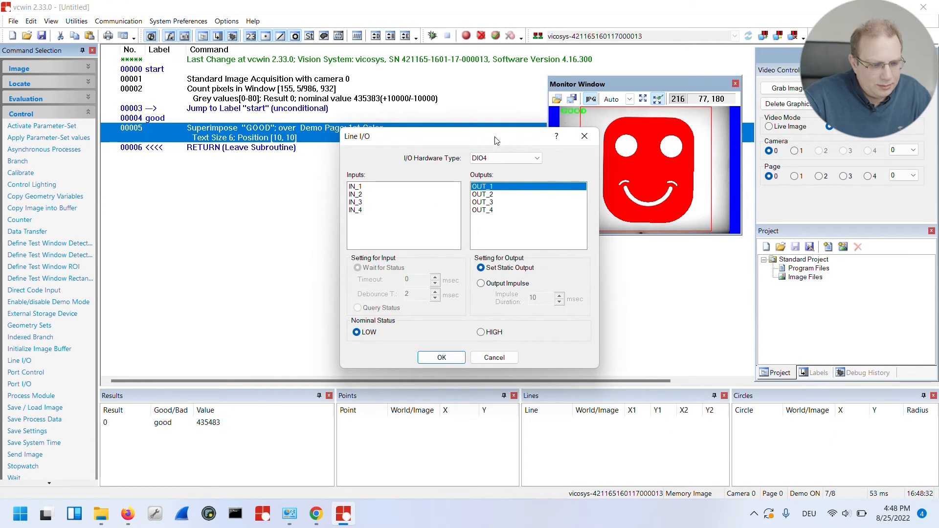
{"action": "left_click_drag", "start_coordinate": [491, 139], "coordinate": [380, 188]}
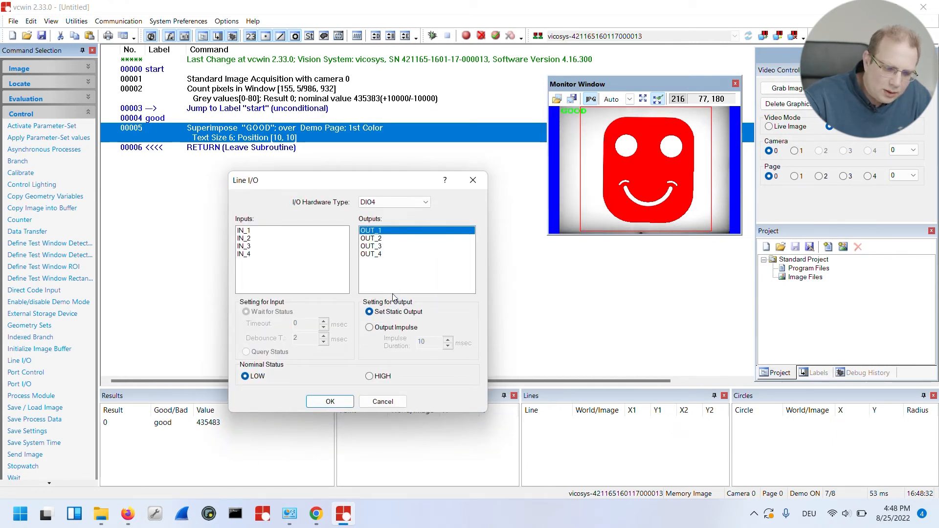
{"action": "left_click", "coordinate": [370, 377]}
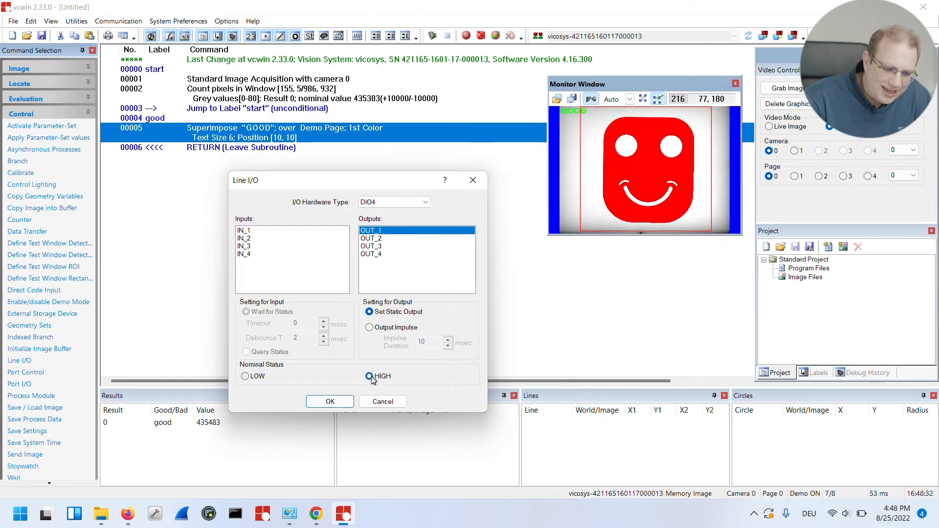
{"action": "left_click", "coordinate": [385, 328]}
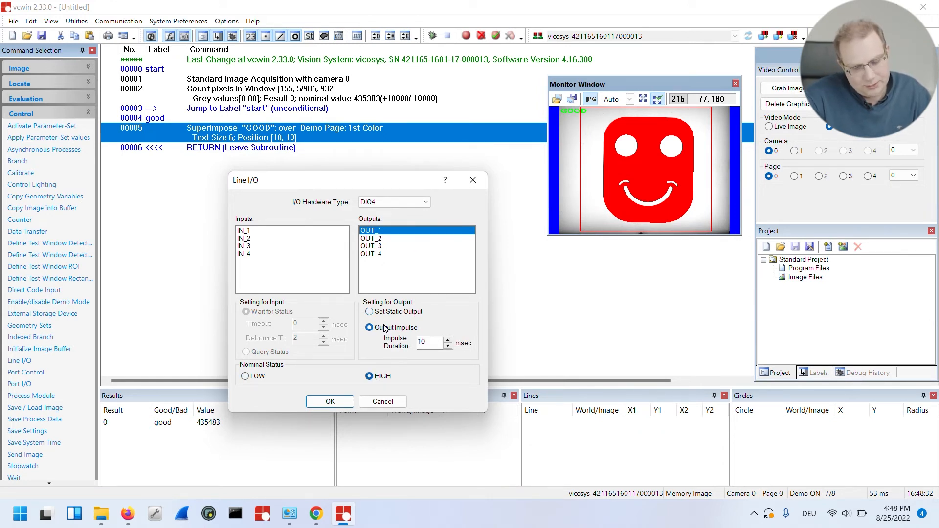
Step: Set the impulse duration to 50 msec, choose output OUT_1 and accept the Line I/O command
{"action": "double_click", "coordinate": [422, 342]}
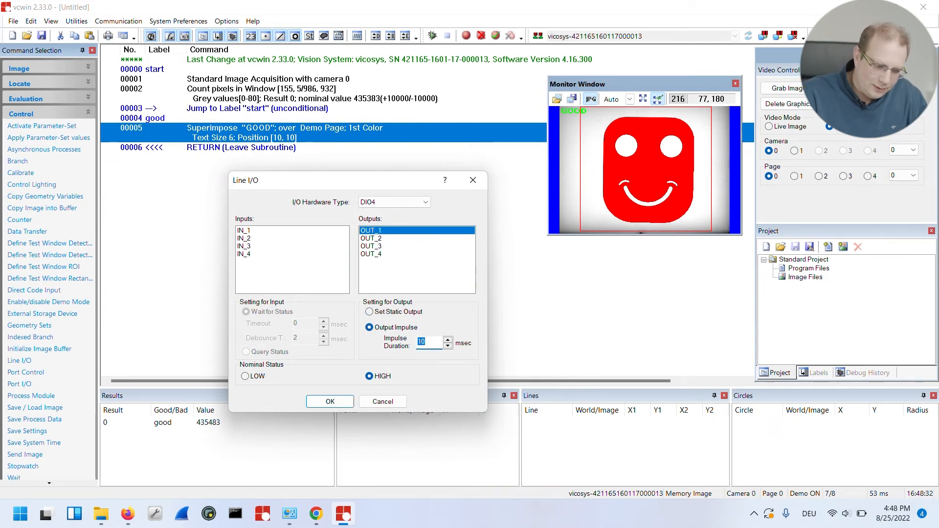
{"action": "type", "text": "50"}
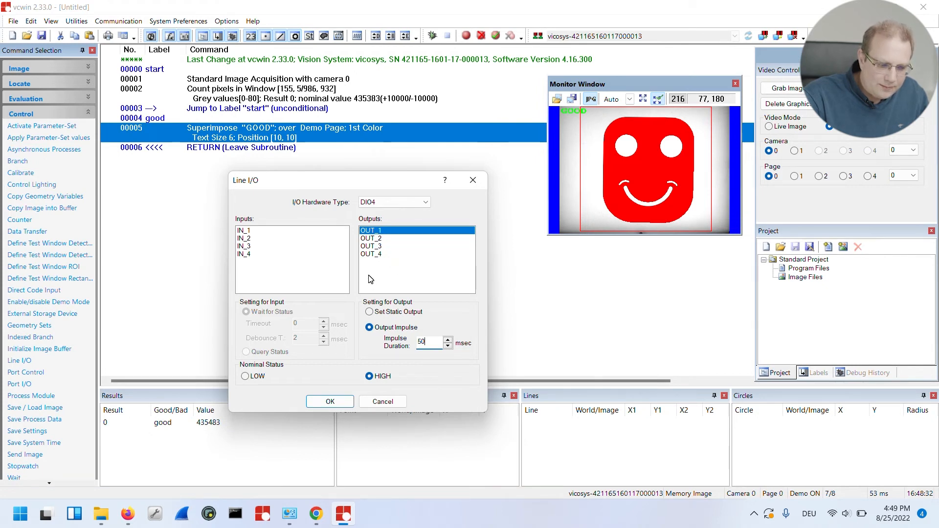
{"action": "left_click", "coordinate": [397, 247]}
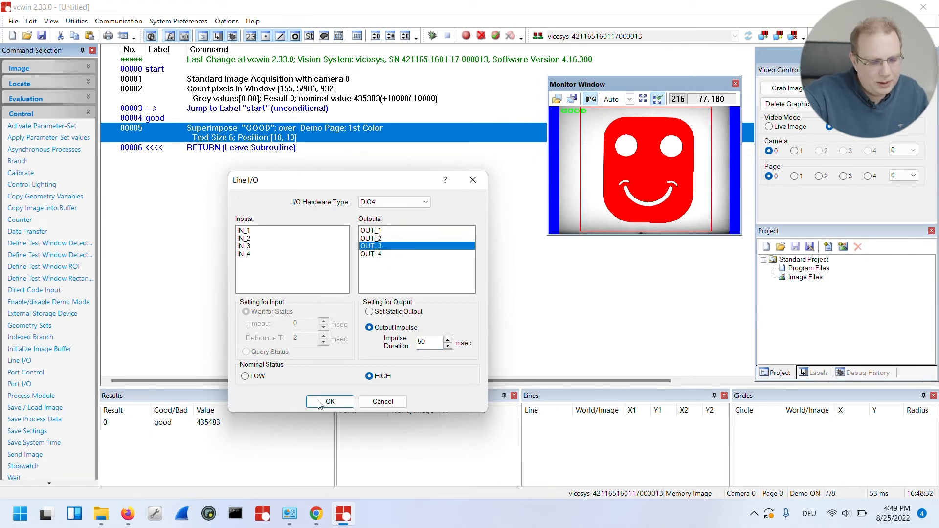
{"action": "left_click", "coordinate": [397, 232]}
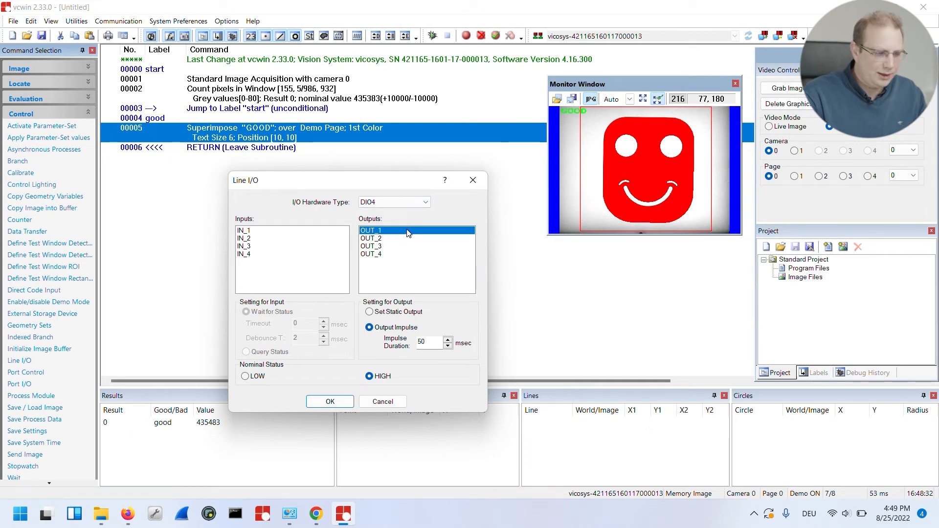
{"action": "left_click", "coordinate": [331, 401]}
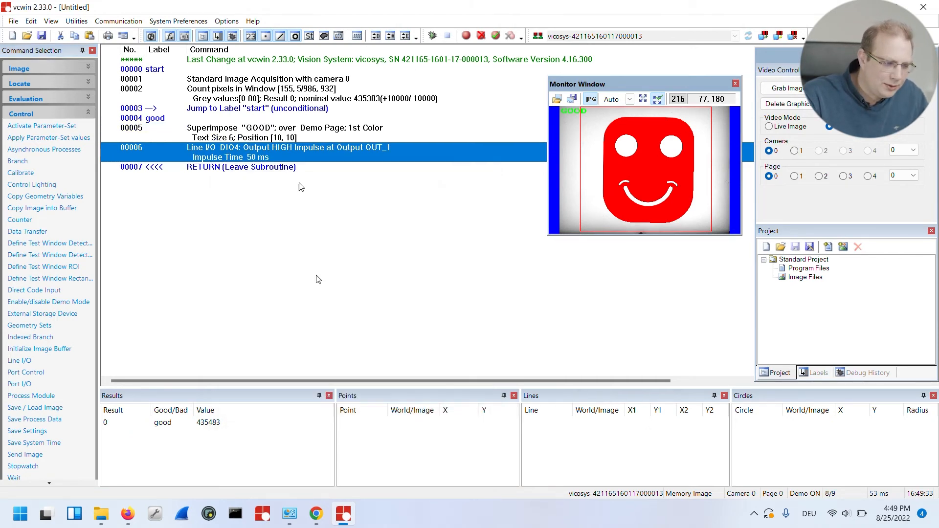
Step: Insert a Branch command after the Count pixels line that calls subroutine "good" after a successful command
{"action": "left_click", "coordinate": [279, 126]}
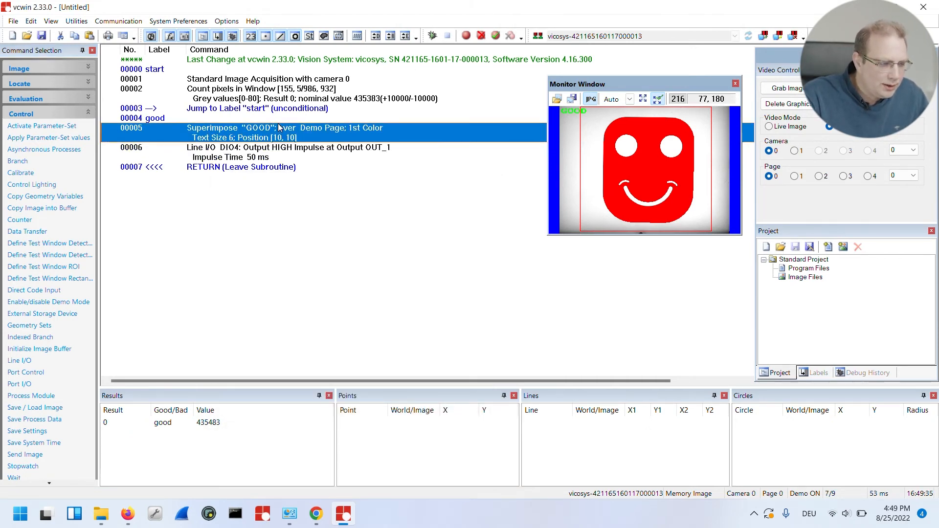
{"action": "key", "text": "Up"}
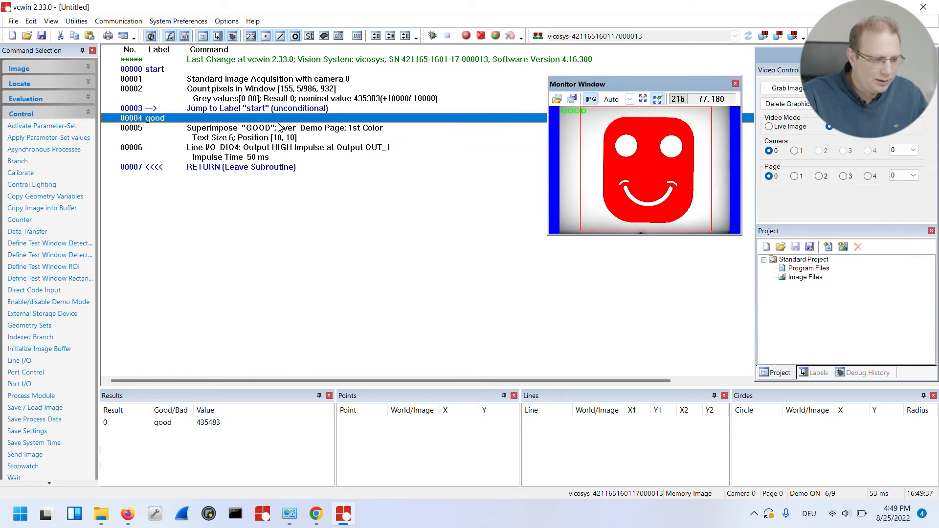
{"action": "key", "text": "Up"}
{"action": "key", "text": "Down"}
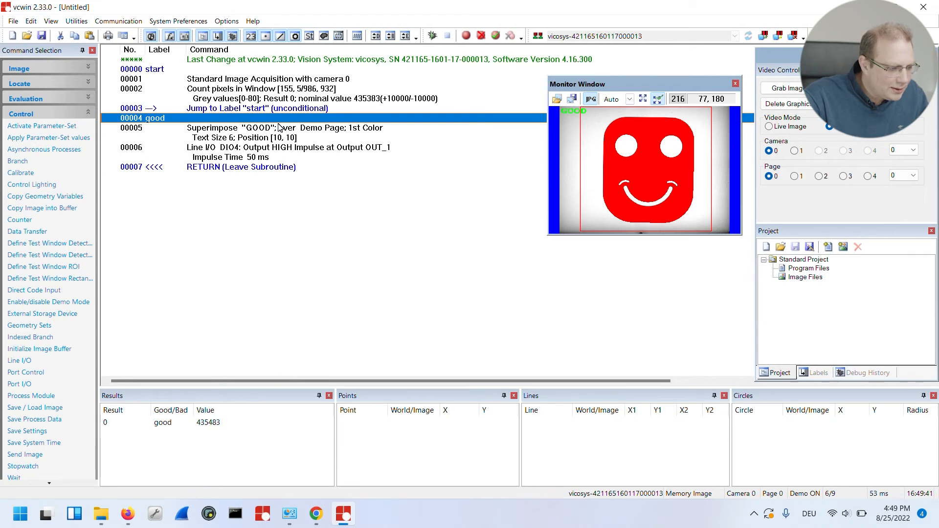
{"action": "key", "text": "Up"}
{"action": "key", "text": "Up"}
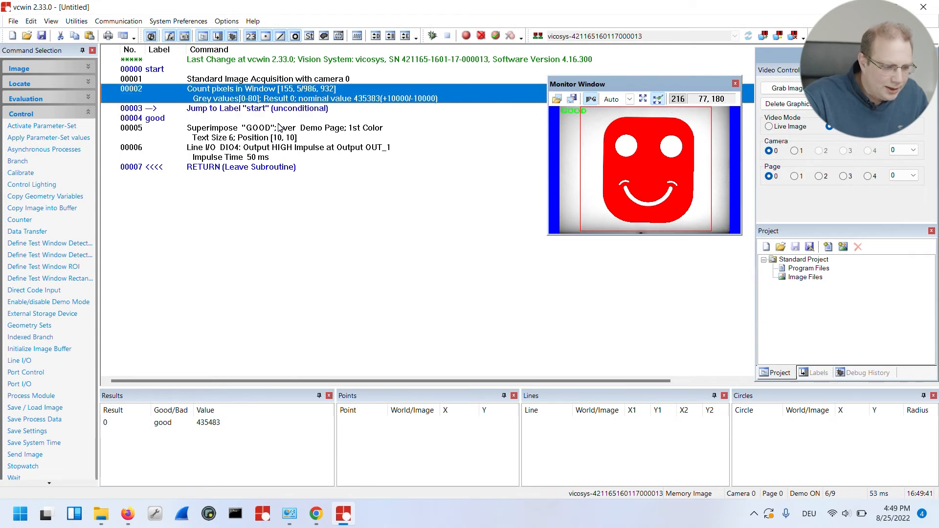
{"action": "double_click", "coordinate": [26, 162]}
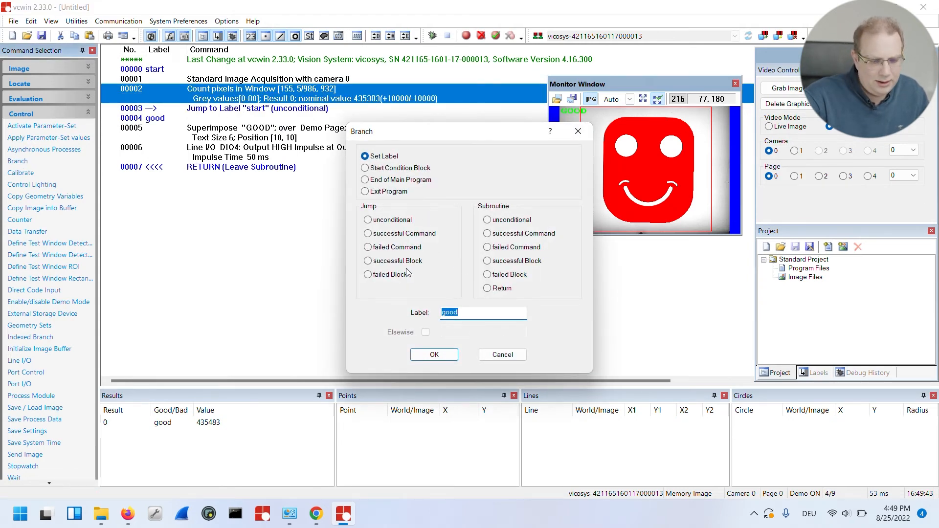
{"action": "left_click", "coordinate": [514, 223]}
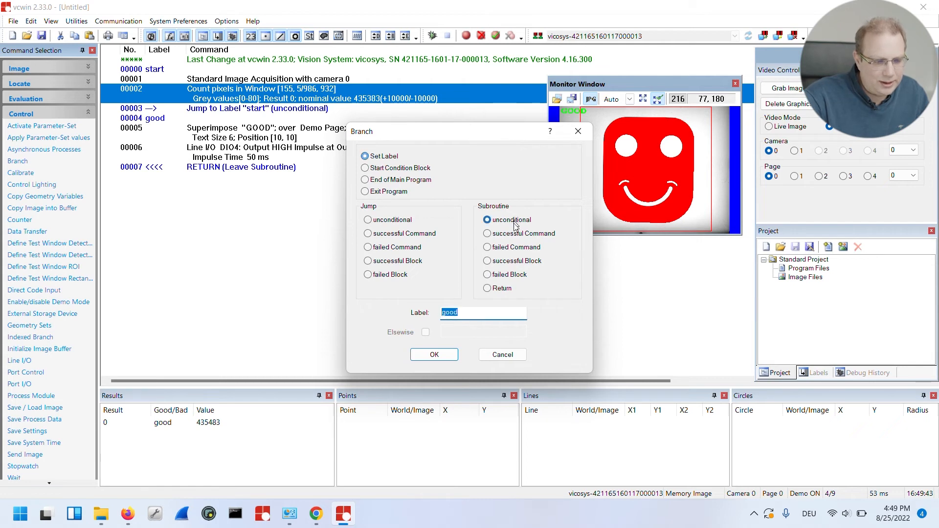
{"action": "left_click", "coordinate": [515, 234]}
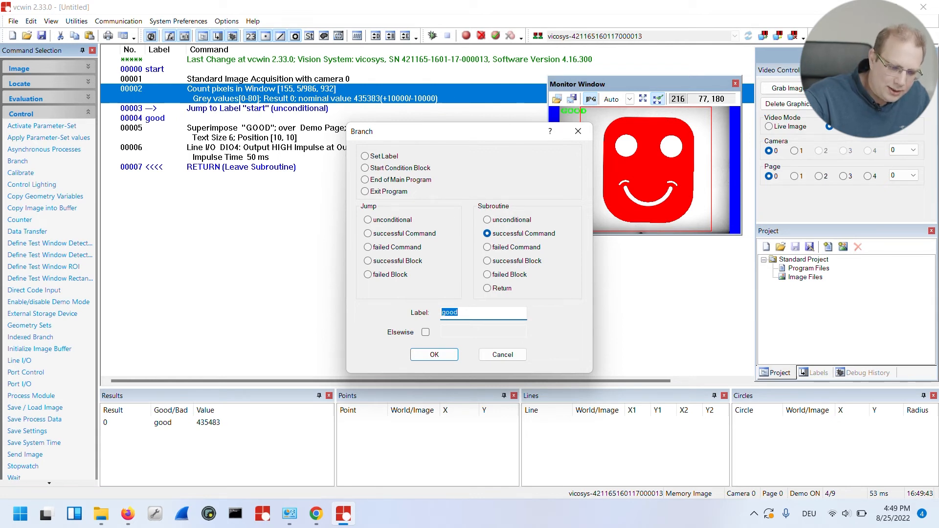
{"action": "left_click", "coordinate": [434, 355]}
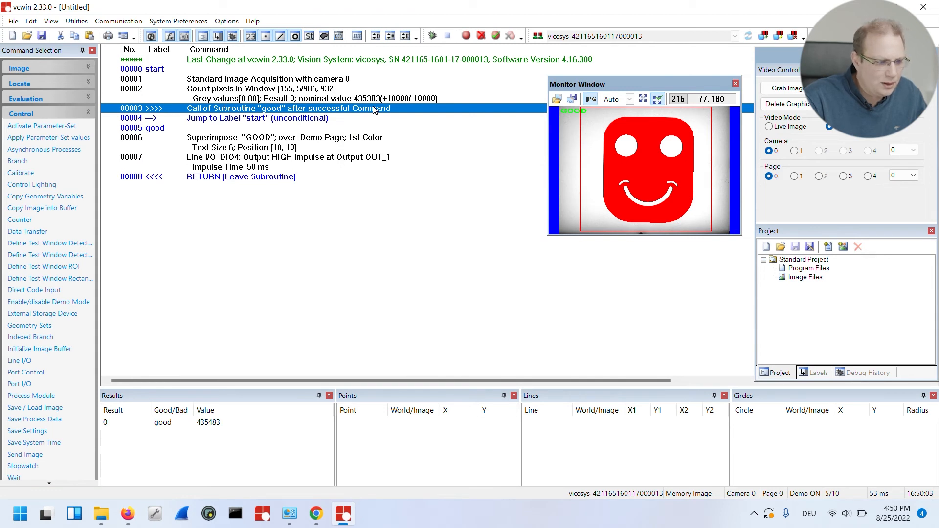
Step: Execute the program command by command from the image acquisition line through one full loop with the smiley in view
{"action": "left_click", "coordinate": [364, 80]}
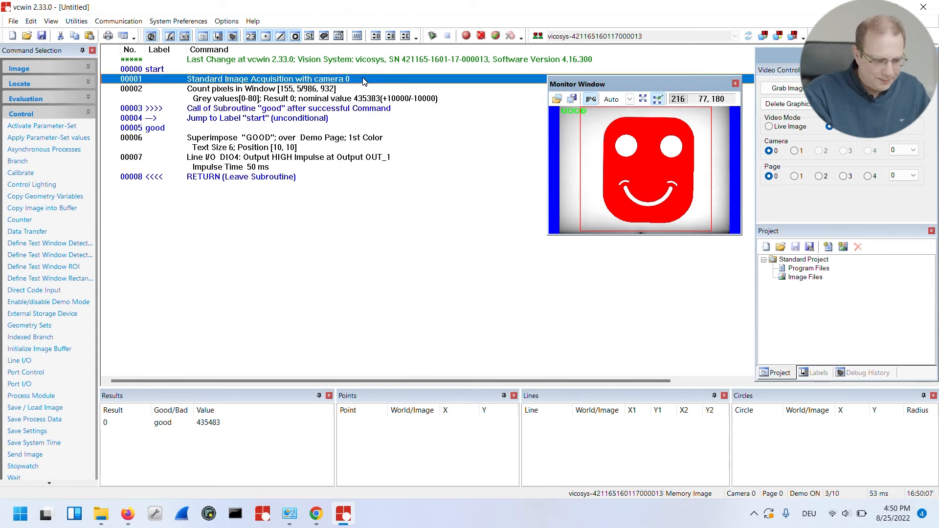
{"action": "key", "text": "F10"}
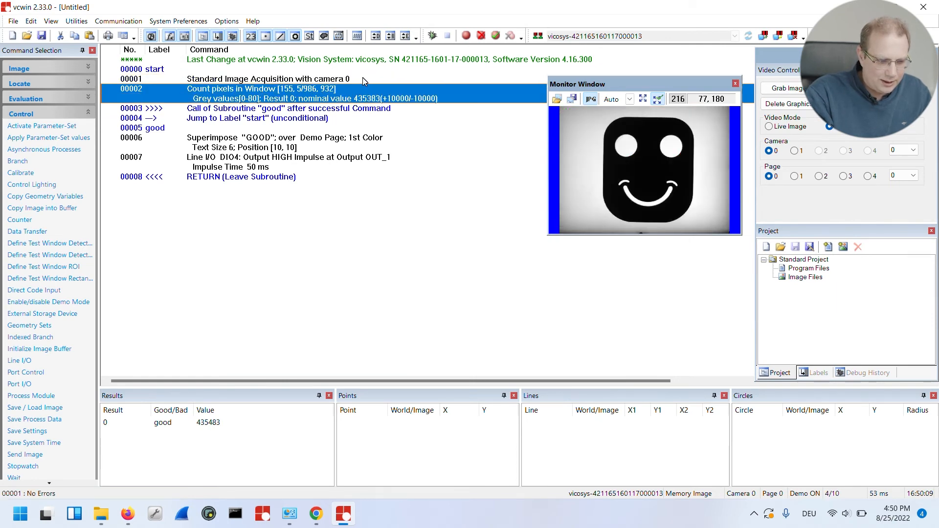
{"action": "key", "text": "F10"}
{"action": "key", "text": "F10"}
{"action": "key", "text": "F10"}
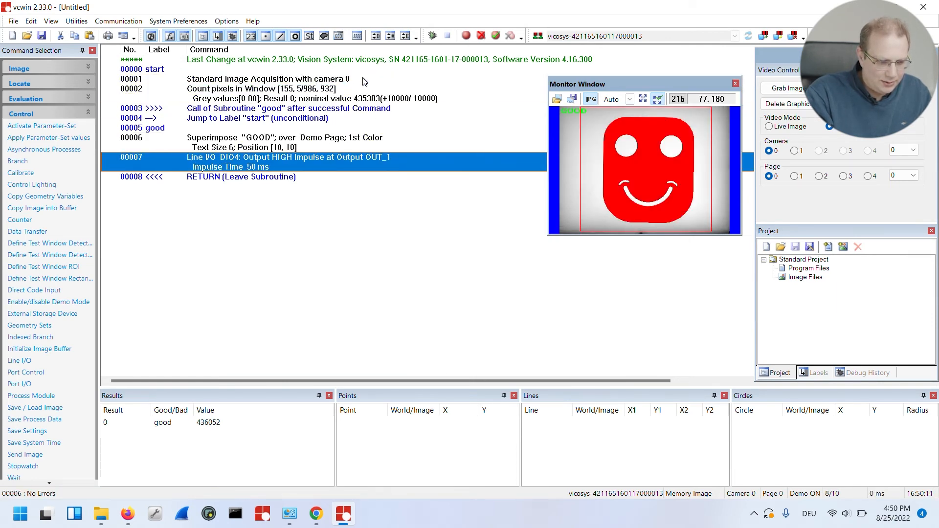
{"action": "key", "text": "F10"}
{"action": "key", "text": "F10"}
{"action": "key", "text": "F10"}
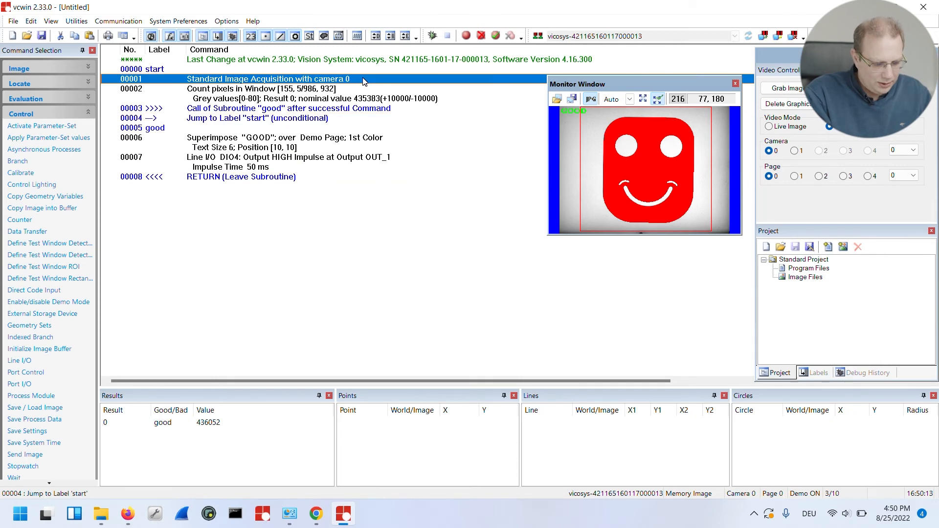
Step: Keep single-stepping through further loops with the smiley in view to check the "good" subroutine call
{"action": "key", "text": "F10"}
{"action": "key", "text": "F10"}
{"action": "key", "text": "F10"}
{"action": "key", "text": "F10"}
{"action": "key", "text": "F10"}
{"action": "key", "text": "F10"}
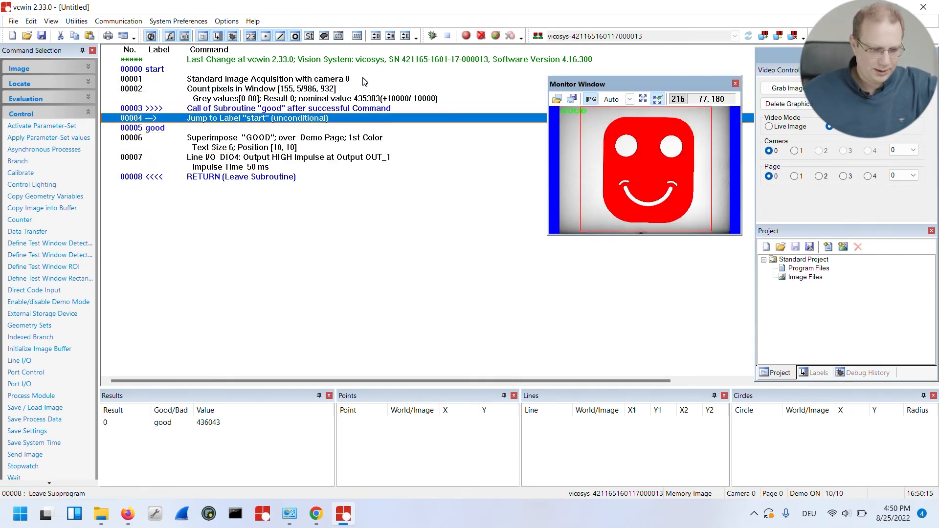
{"action": "key", "text": "F10"}
{"action": "key", "text": "F10"}
{"action": "key", "text": "F10"}
{"action": "key", "text": "F10"}
{"action": "key", "text": "F10"}
{"action": "key", "text": "F10"}
{"action": "key", "text": "F10"}
{"action": "key", "text": "F10"}
{"action": "key", "text": "F10"}
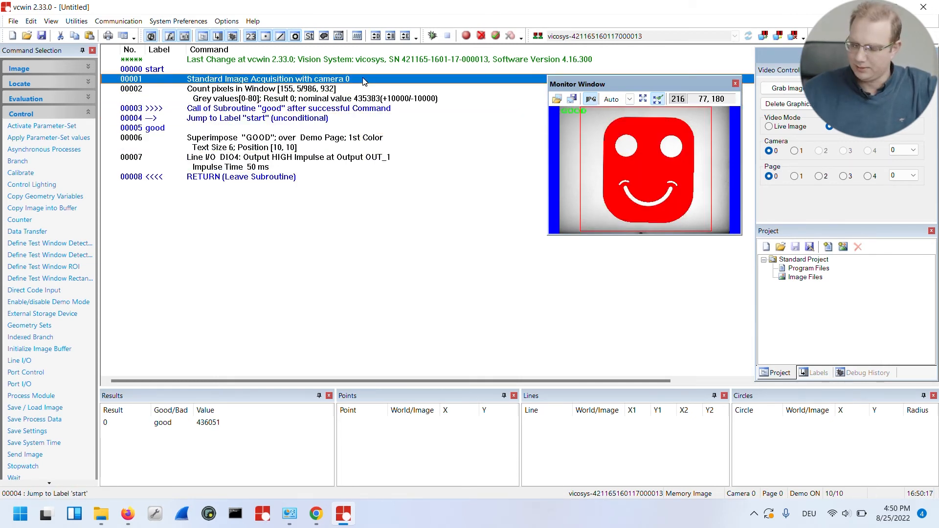
{"action": "key", "text": "F10"}
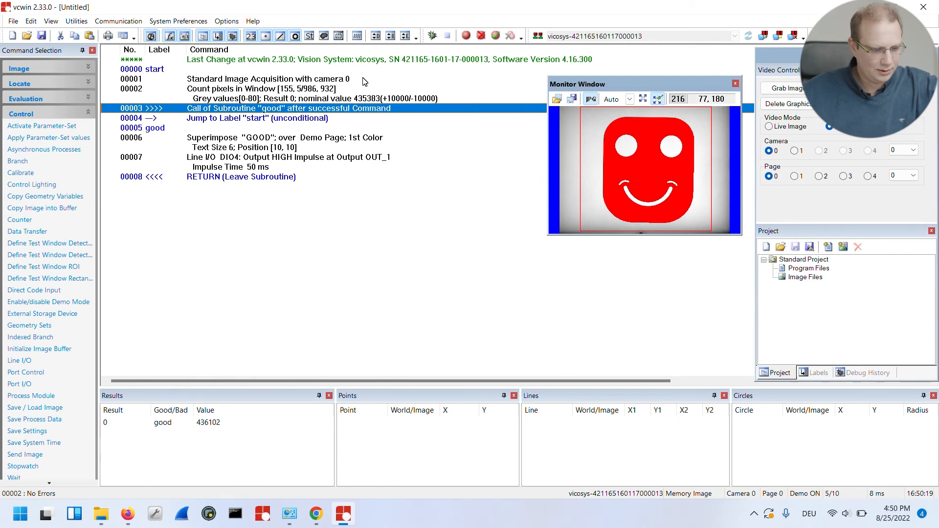
Step: Single-step through more loops while covering the smiley to check the branch on a failed pixel count, then uncover it
{"action": "key", "text": "F10"}
{"action": "key", "text": "F10"}
{"action": "key", "text": "F10"}
{"action": "key", "text": "F10"}
{"action": "key", "text": "F10"}
{"action": "key", "text": "F10"}
{"action": "key", "text": "F10"}
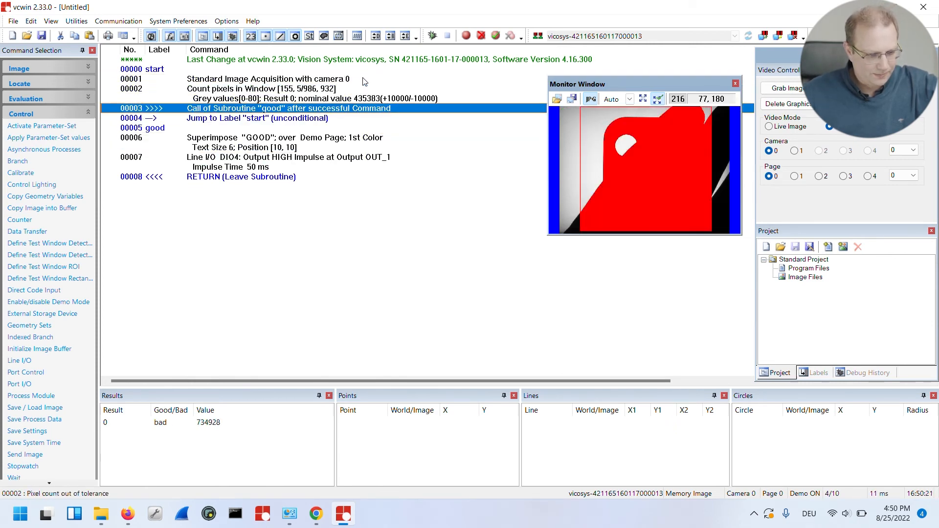
{"action": "key", "text": "F10"}
{"action": "key", "text": "F10"}
{"action": "key", "text": "F10"}
{"action": "key", "text": "F10"}
{"action": "key", "text": "F10"}
{"action": "key", "text": "F10"}
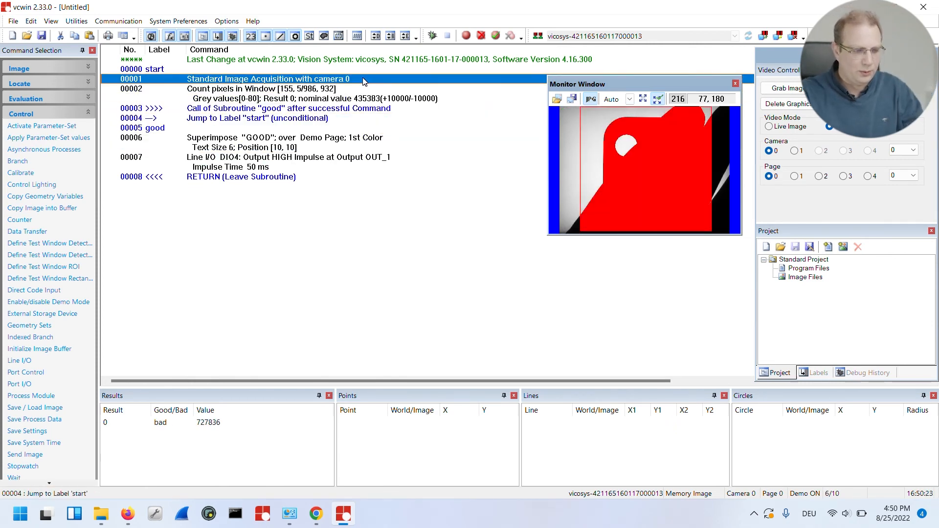
{"action": "key", "text": "F10"}
{"action": "key", "text": "F10"}
{"action": "key", "text": "F10"}
{"action": "key", "text": "F10"}
{"action": "key", "text": "F10"}
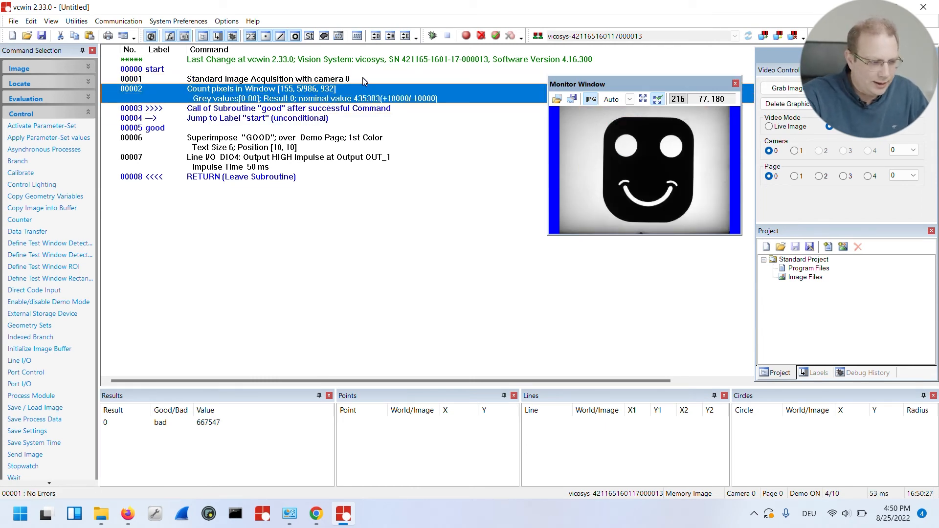
Step: Duplicate the whole "good" subroutine below its RETURN line and rename the copy's label to "bad"
{"action": "left_click", "coordinate": [223, 150]}
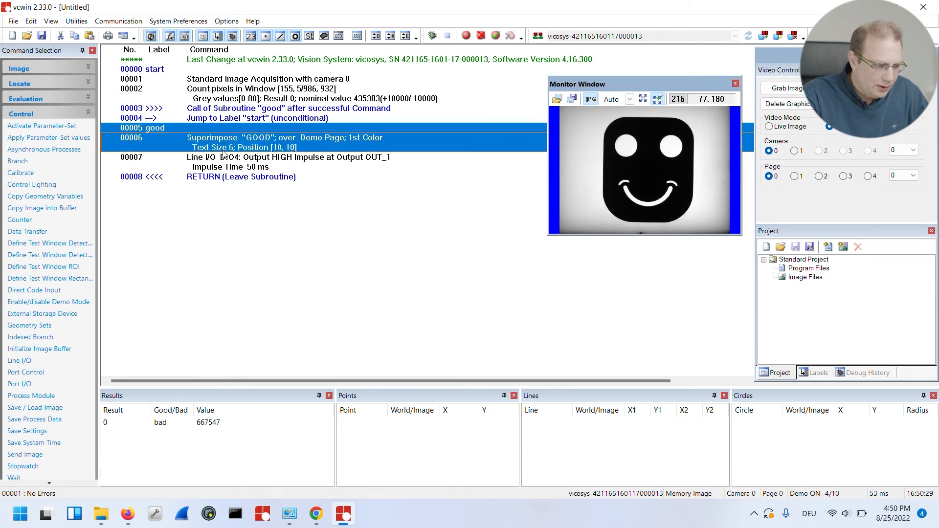
{"action": "left_click", "coordinate": [232, 197]}
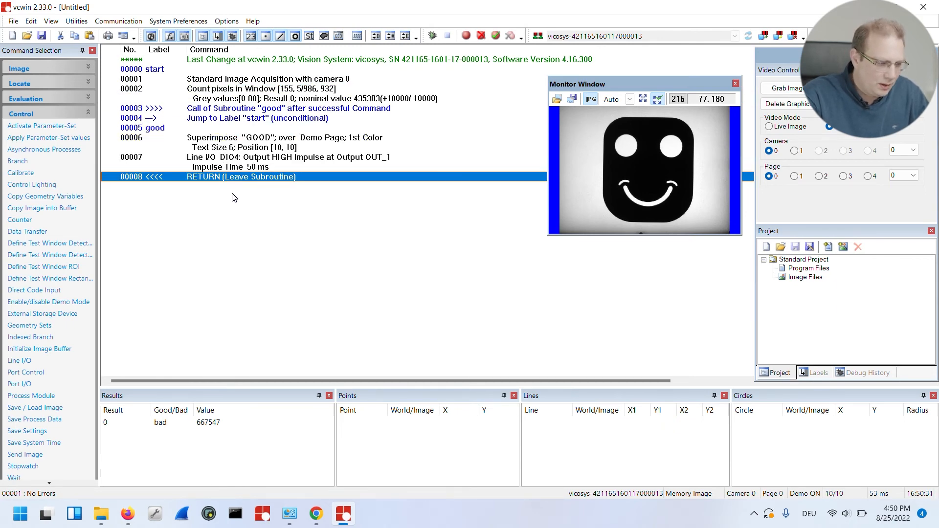
{"action": "key", "text": "ctrl+v"}
{"action": "double_click", "coordinate": [237, 191]}
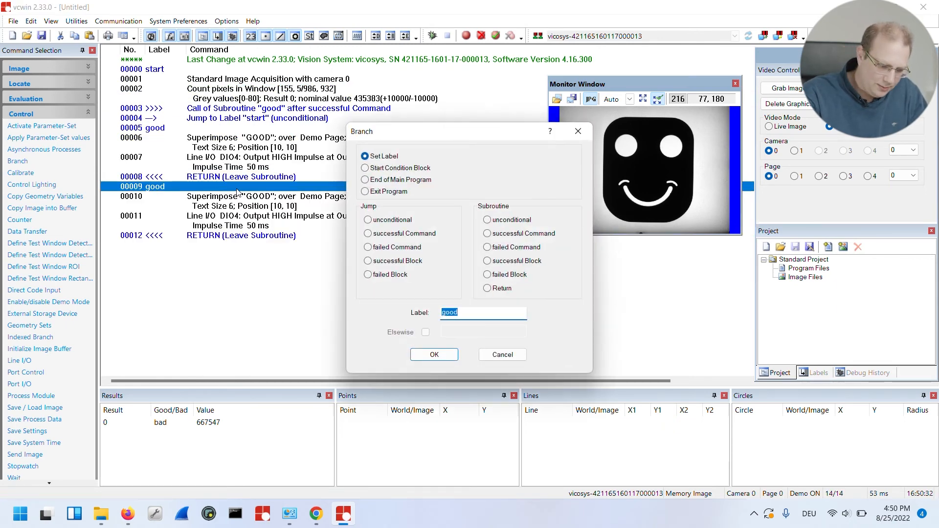
{"action": "type", "text": "bad"}
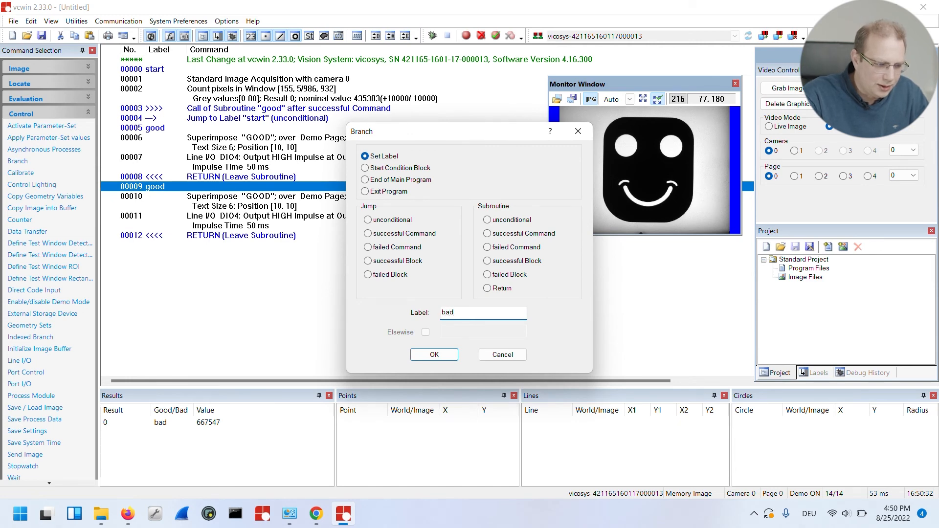
{"action": "key", "text": "Return"}
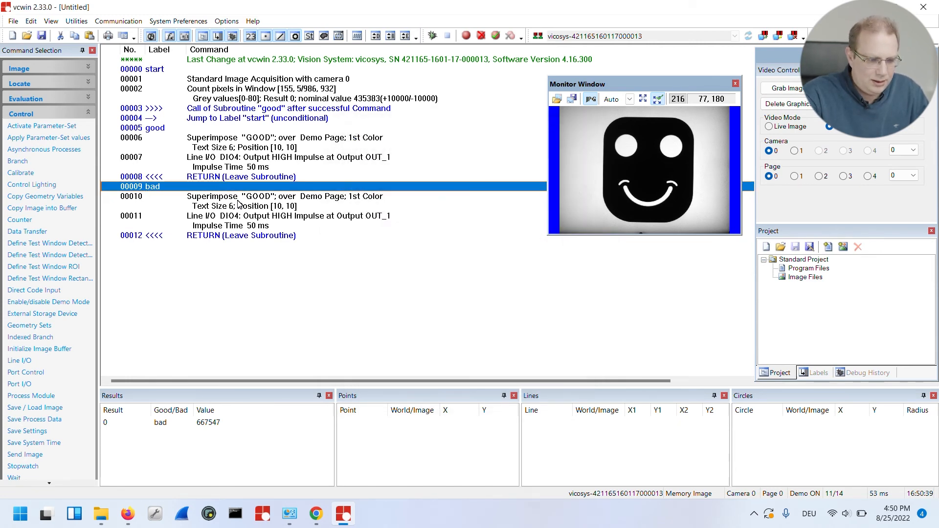
Step: Change the "bad" subroutine's Superimpose command to the text "BAD" in Graphic Color (red)
{"action": "double_click", "coordinate": [238, 204]}
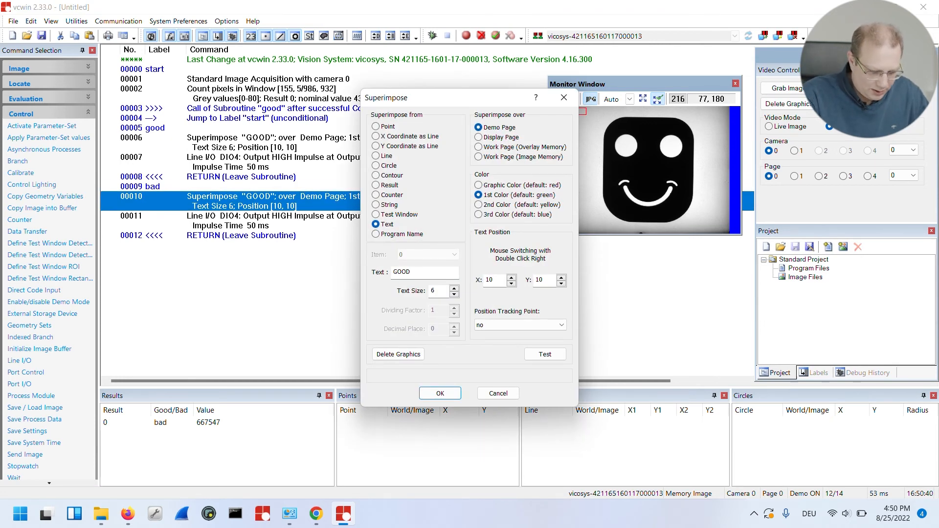
{"action": "left_click_drag", "start_coordinate": [420, 272], "coordinate": [392, 272]}
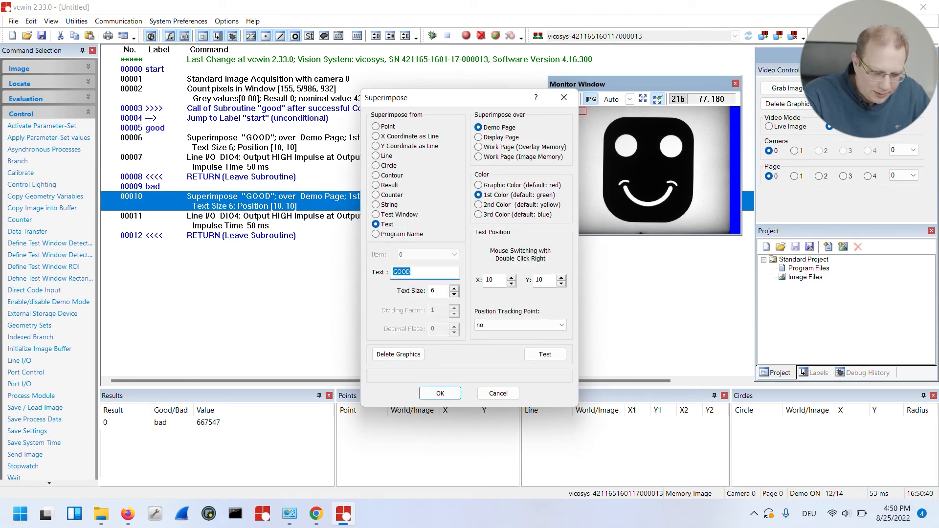
{"action": "type", "text": "BAD"}
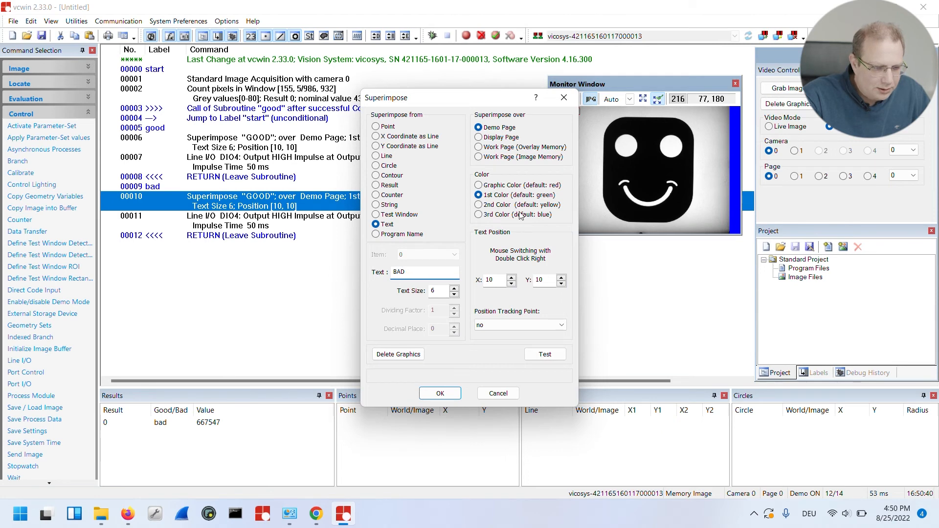
{"action": "left_click", "coordinate": [541, 185]}
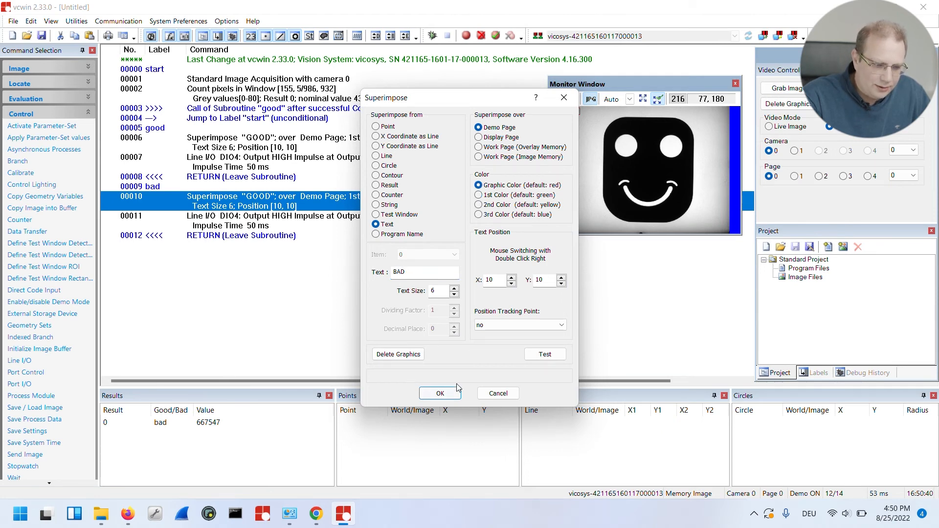
{"action": "left_click", "coordinate": [440, 393]}
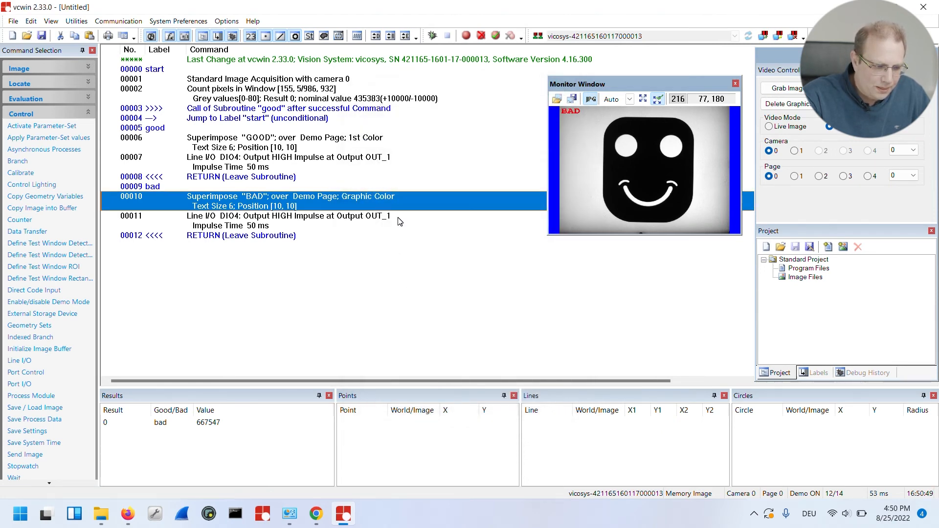
Step: Switch the "bad" subroutine's Line I/O impulse to output OUT_2
{"action": "double_click", "coordinate": [398, 219]}
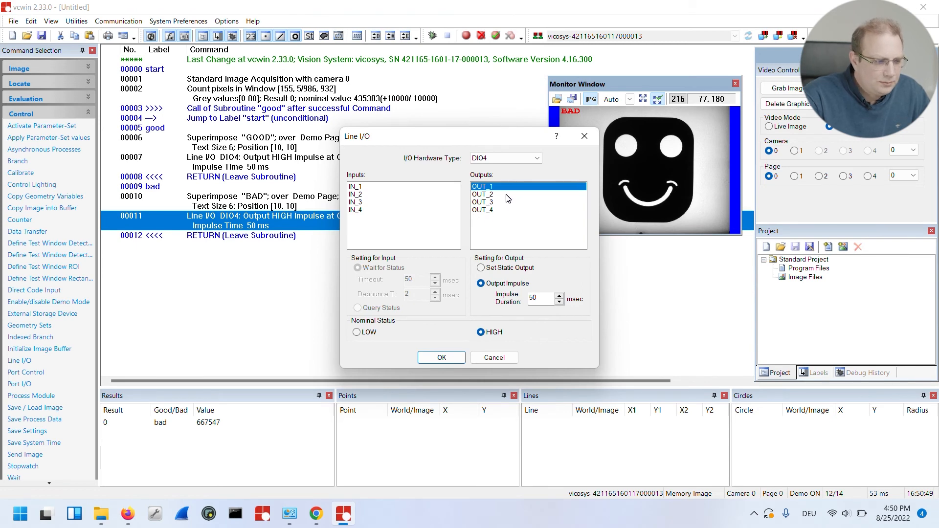
{"action": "left_click", "coordinate": [508, 195]}
{"action": "left_click", "coordinate": [438, 358]}
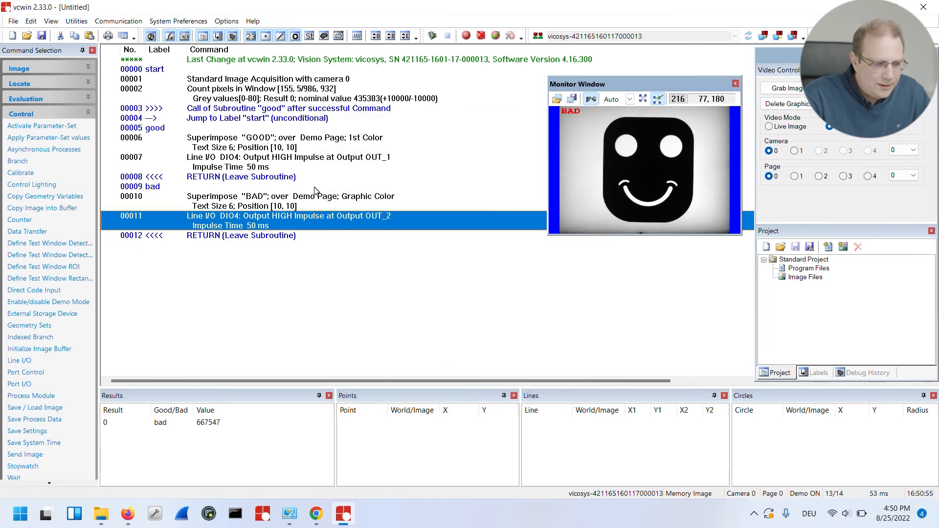
Step: Enable Elsewise in the "good" subroutine call and enter "bad" as its alternative label
{"action": "double_click", "coordinate": [337, 109]}
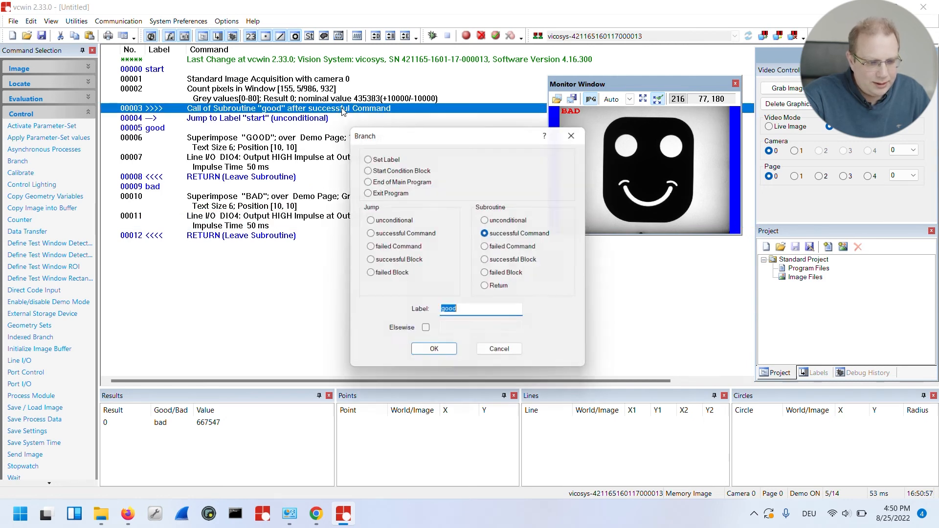
{"action": "left_click", "coordinate": [426, 333]}
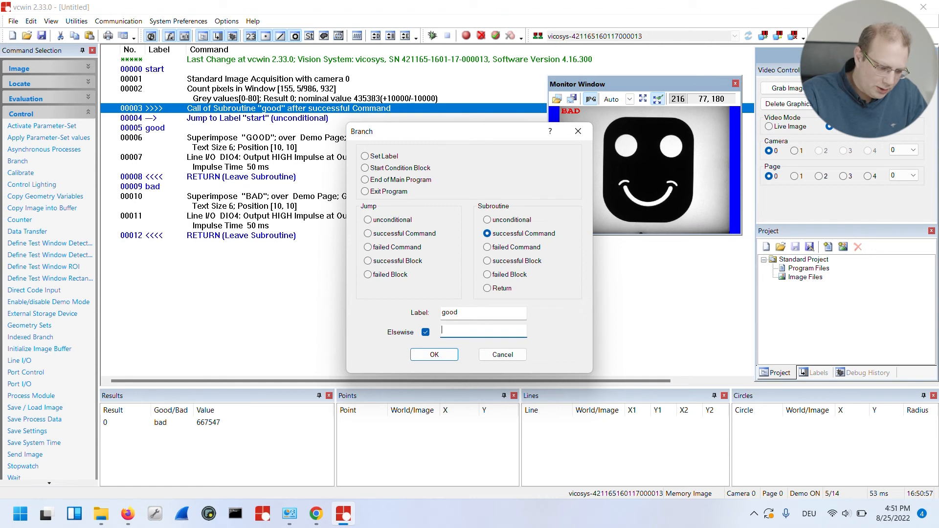
{"action": "key", "text": "BackSpace"}
{"action": "type", "text": "bad"}
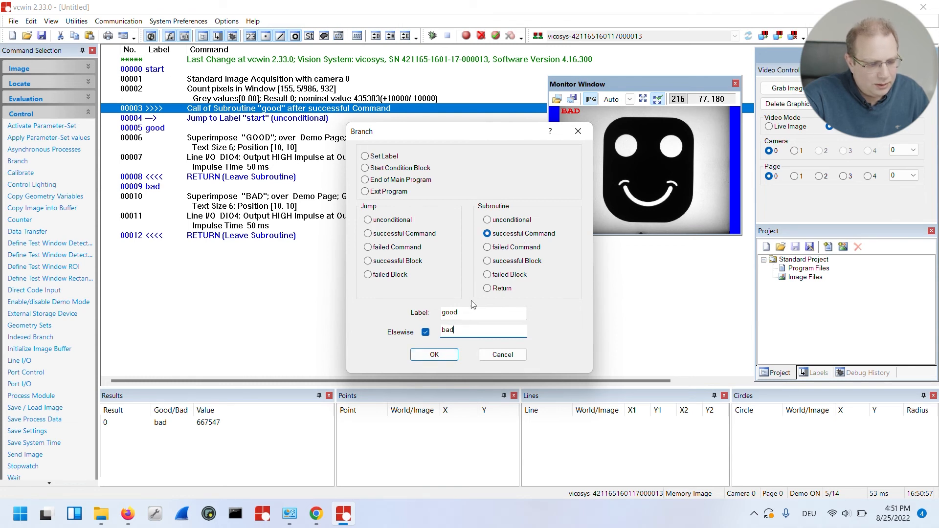
{"action": "left_click", "coordinate": [487, 317]}
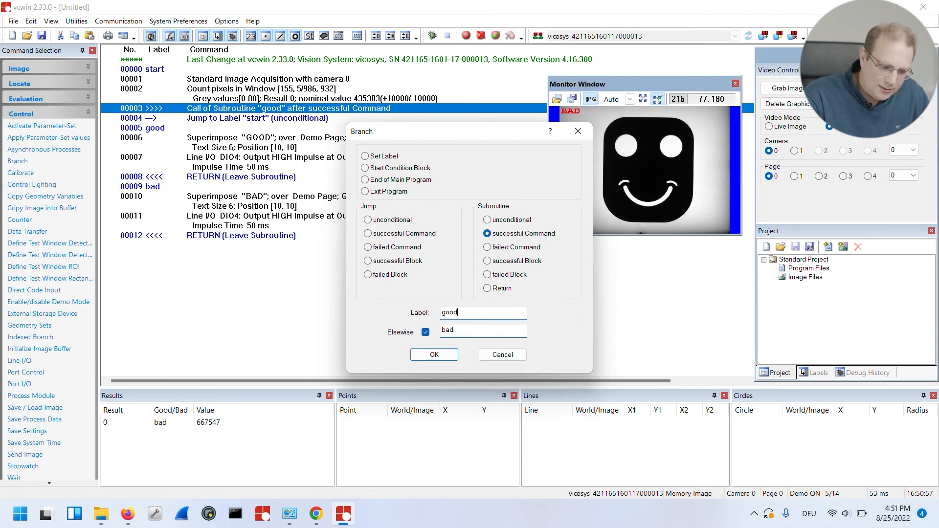
{"action": "left_click", "coordinate": [451, 359]}
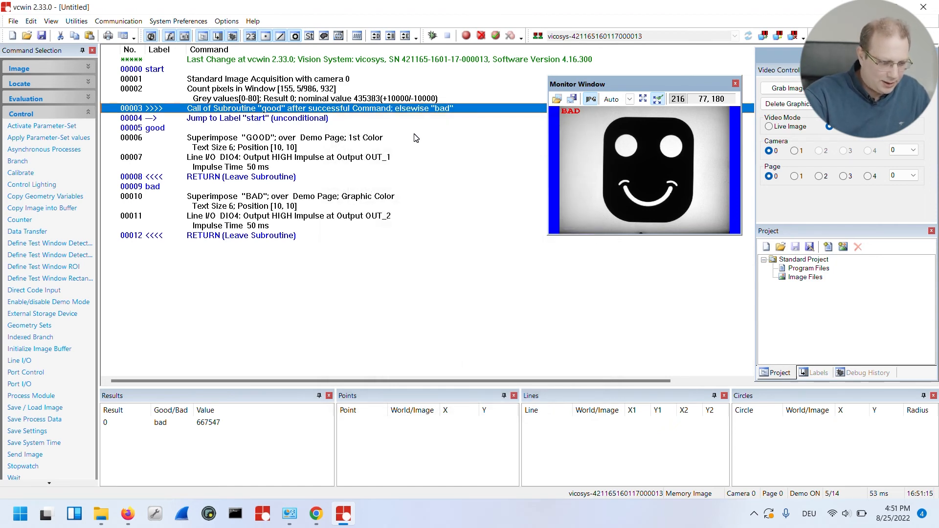
Step: Run the program command by command from the "start" label through several loops to test the "good" and "bad" subroutine calls
{"action": "left_click", "coordinate": [376, 70]}
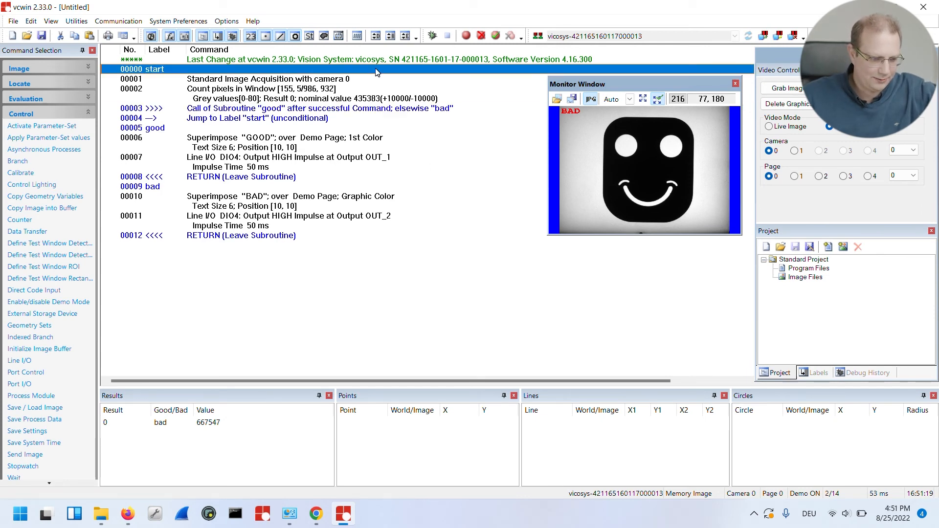
{"action": "key", "text": "space"}
{"action": "key", "text": "space"}
{"action": "key", "text": "space"}
{"action": "key", "text": "space"}
{"action": "key", "text": "space"}
{"action": "key", "text": "space"}
{"action": "key", "text": "space"}
{"action": "key", "text": "space"}
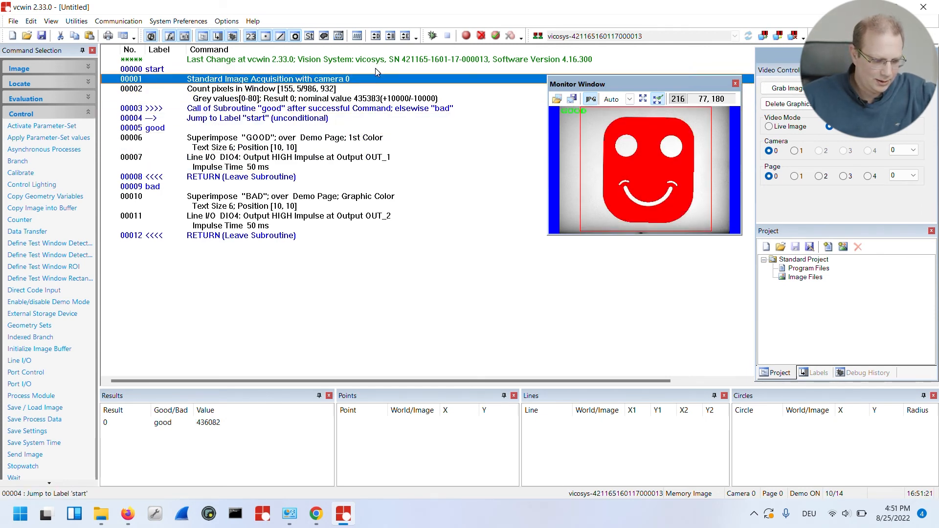
{"action": "key", "text": "space"}
{"action": "key", "text": "space"}
{"action": "key", "text": "space"}
{"action": "key", "text": "space"}
{"action": "key", "text": "space"}
{"action": "key", "text": "space"}
{"action": "key", "text": "space"}
{"action": "key", "text": "space"}
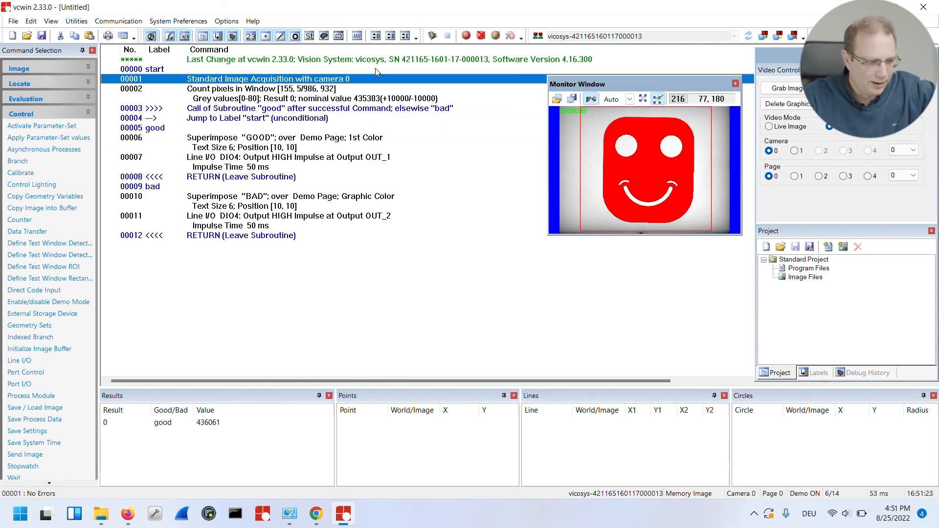
{"action": "key", "text": "space"}
{"action": "key", "text": "space"}
{"action": "key", "text": "space"}
{"action": "key", "text": "space"}
{"action": "key", "text": "space"}
{"action": "key", "text": "space"}
{"action": "key", "text": "space"}
{"action": "key", "text": "space"}
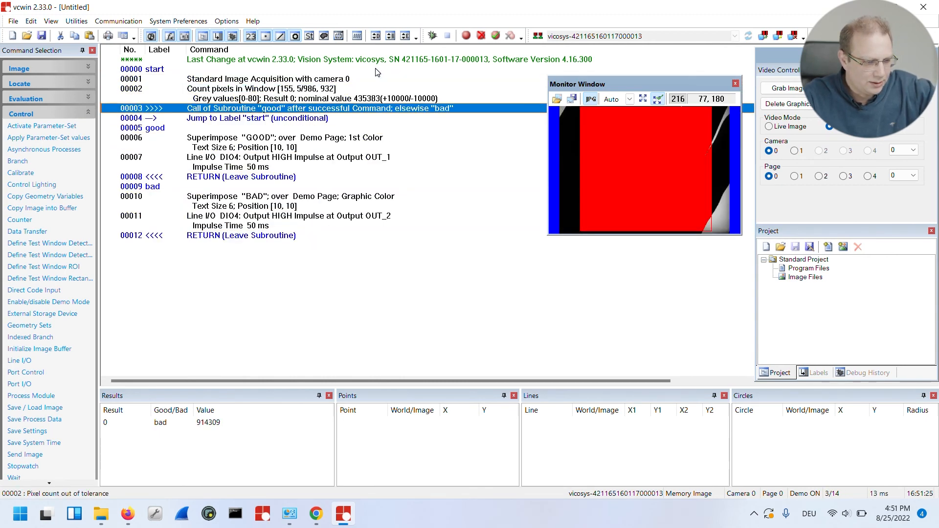
{"action": "key", "text": "space"}
{"action": "key", "text": "space"}
{"action": "key", "text": "space"}
{"action": "key", "text": "space"}
{"action": "key", "text": "space"}
{"action": "key", "text": "space"}
{"action": "key", "text": "space"}
{"action": "key", "text": "space"}
{"action": "key", "text": "space"}
{"action": "key", "text": "space"}
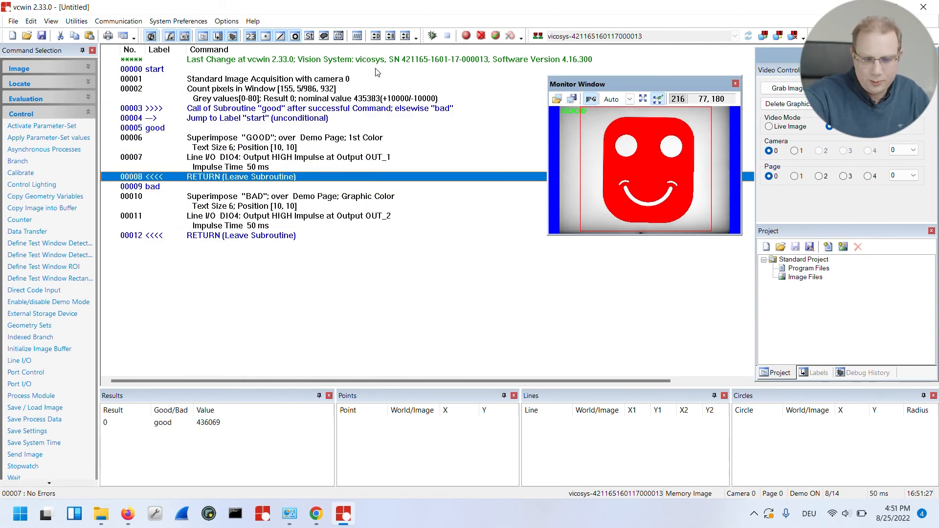
{"action": "key", "text": "space"}
{"action": "key", "text": "space"}
{"action": "key", "text": "space"}
{"action": "key", "text": "space"}
{"action": "key", "text": "space"}
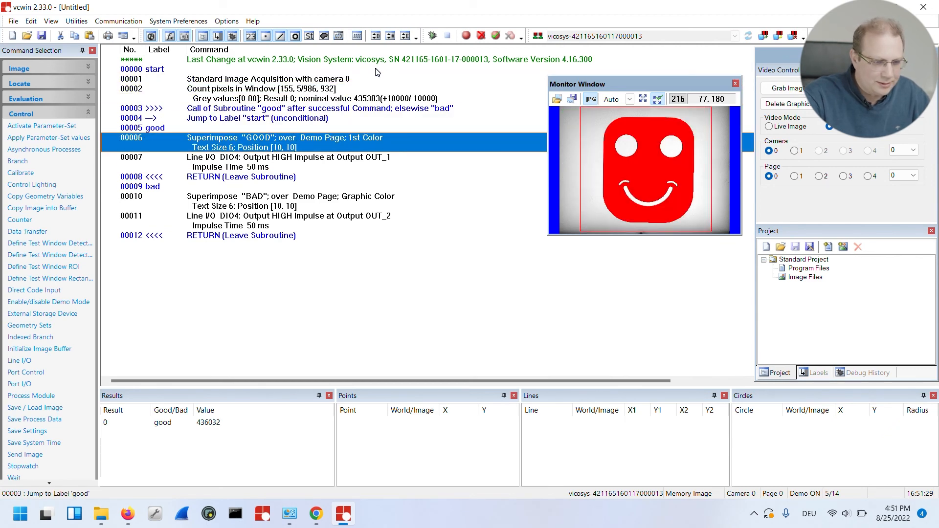
{"action": "key", "text": "space"}
{"action": "key", "text": "space"}
{"action": "key", "text": "space"}
{"action": "key", "text": "space"}
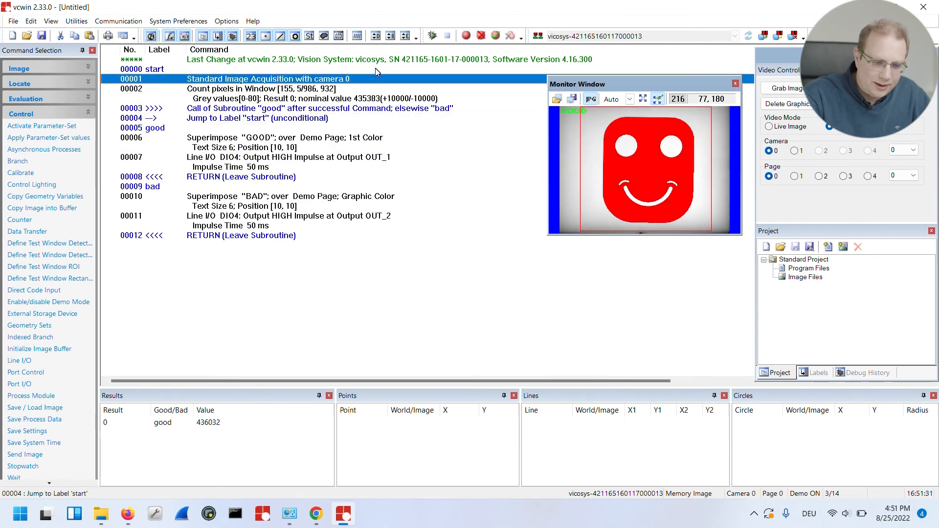
Step: Transfer the "Untitled" program to the vision system in RAM, then exit communication and run it there
{"action": "left_click", "coordinate": [781, 38]}
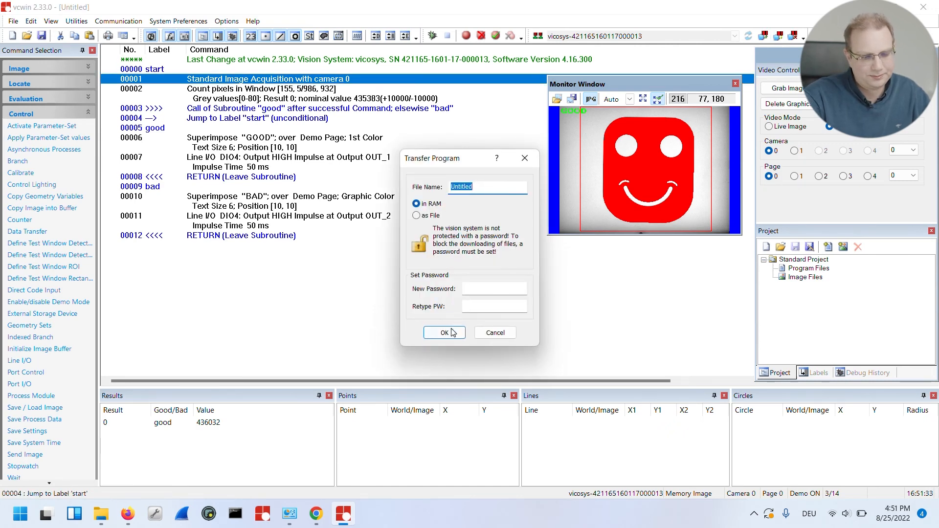
{"action": "left_click", "coordinate": [444, 332]}
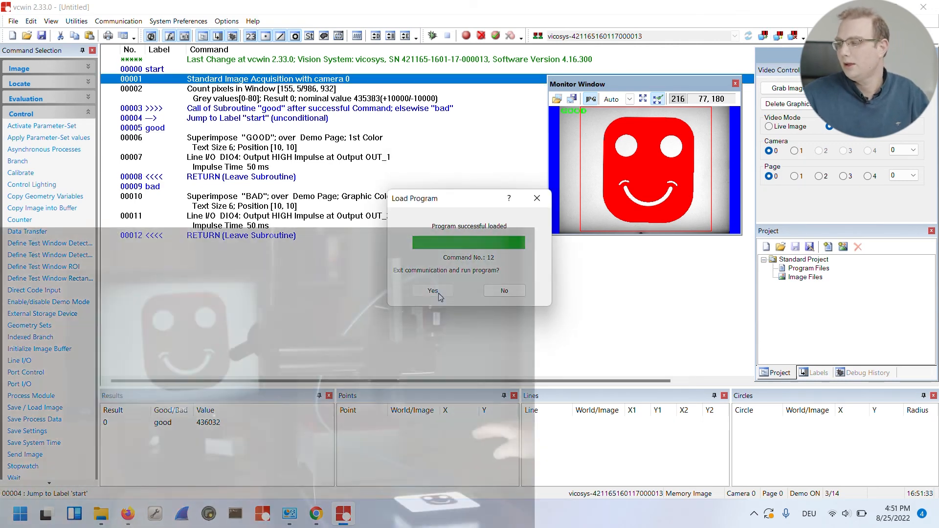
{"action": "left_click", "coordinate": [436, 292]}
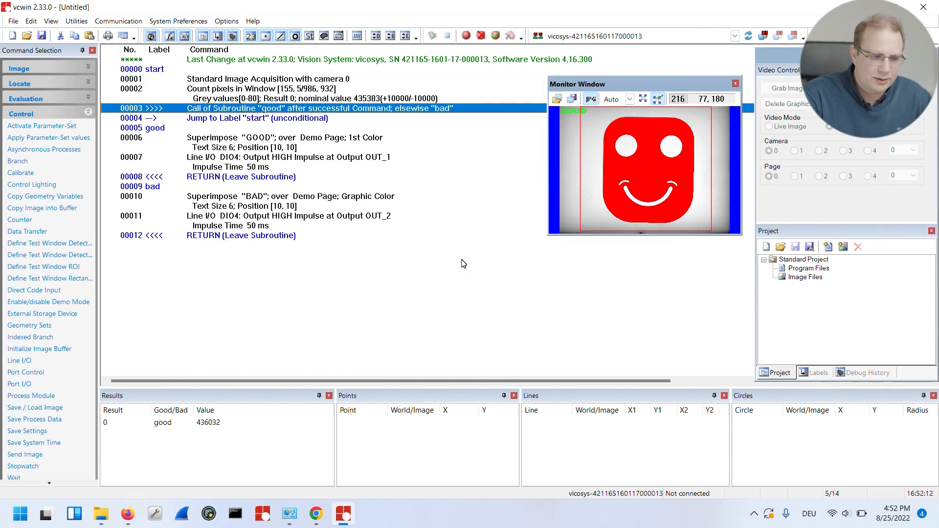
{"action": "double_click", "coordinate": [460, 108]}
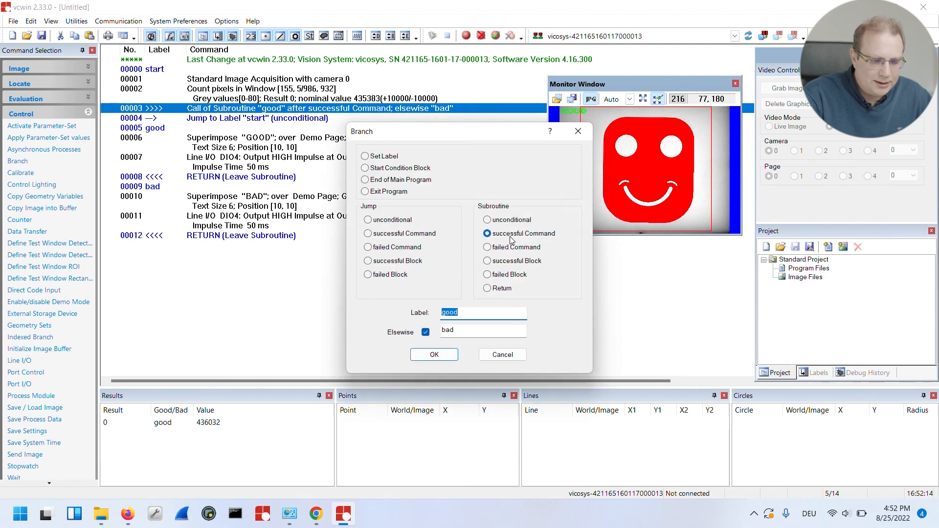
{"action": "left_click", "coordinate": [391, 169]}
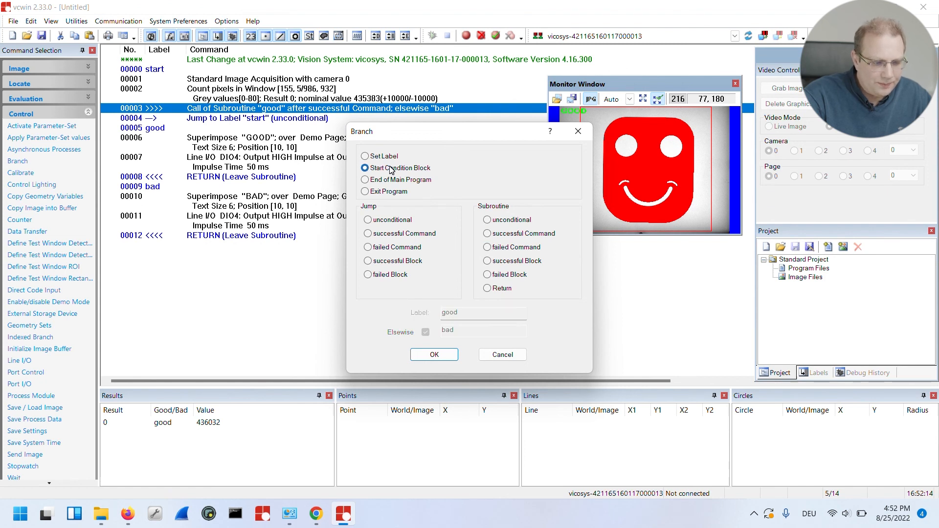
{"action": "left_click", "coordinate": [509, 264]}
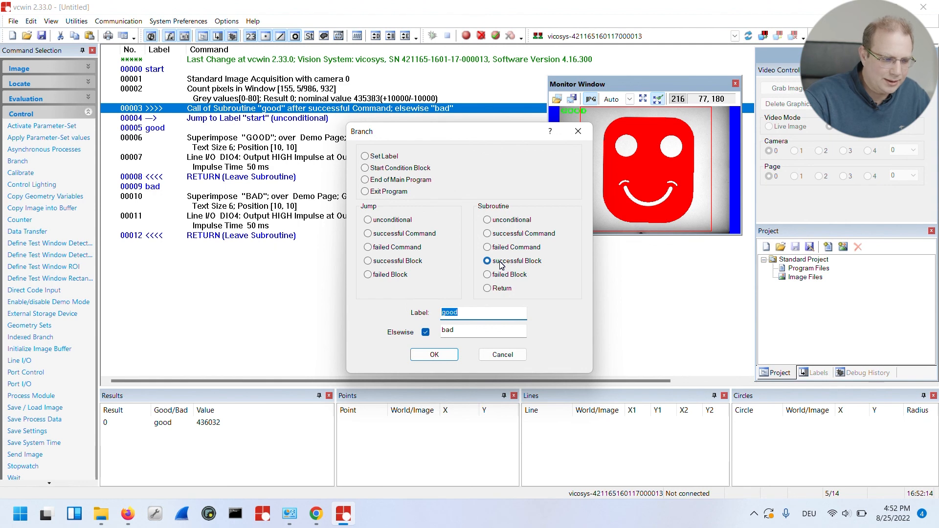
{"action": "left_click", "coordinate": [508, 356]}
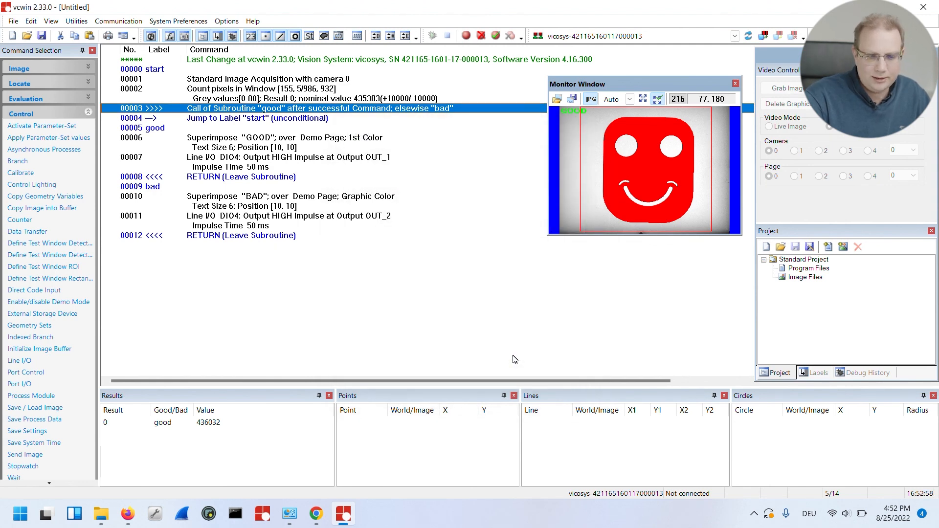